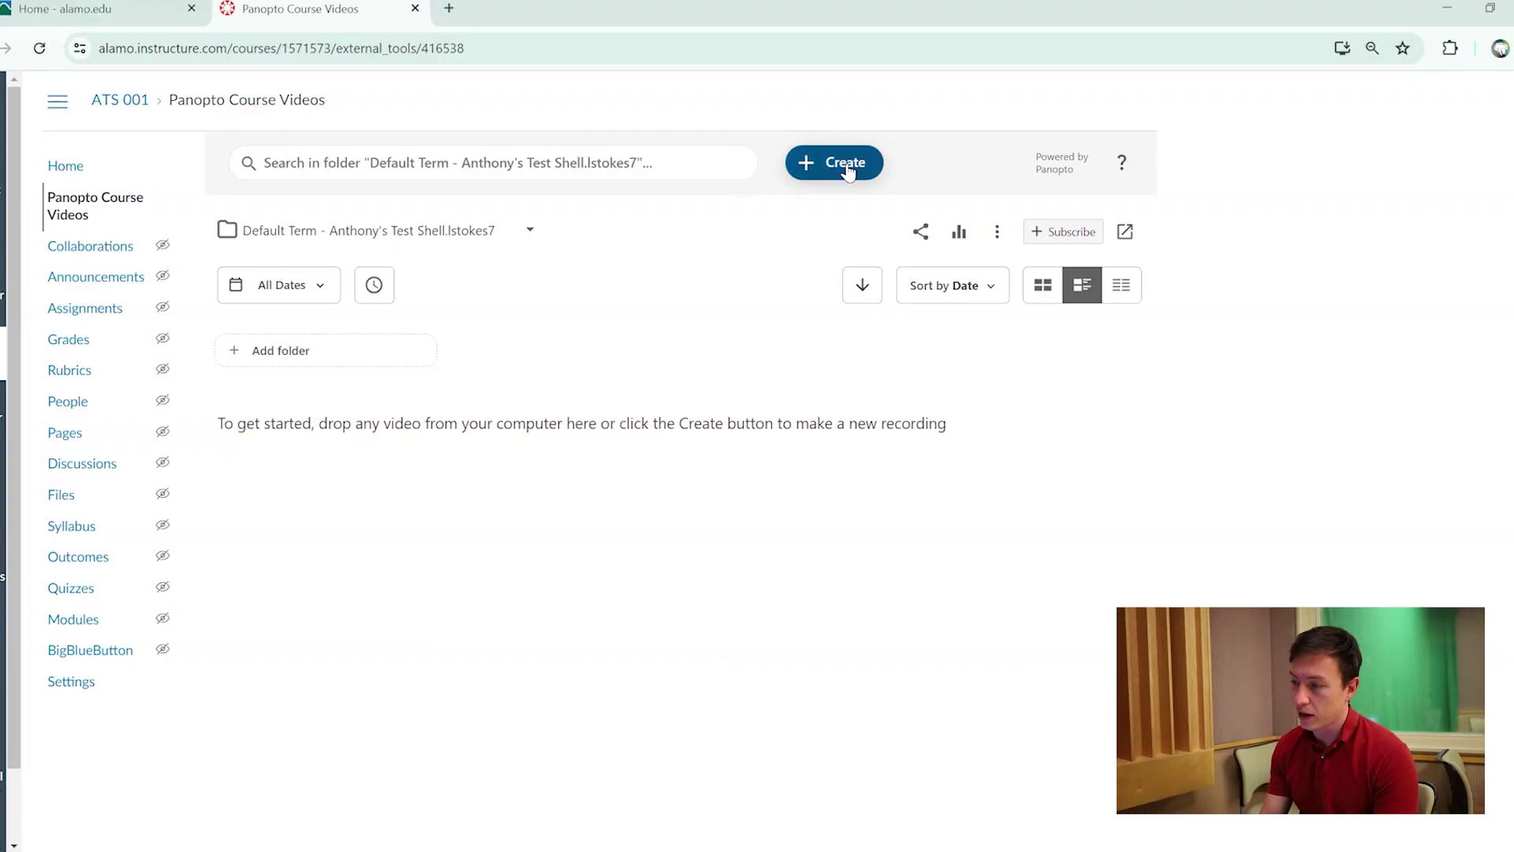
Step: Try adding a new folder, then launch Panopto Capture to record in the browser
click(859, 181)
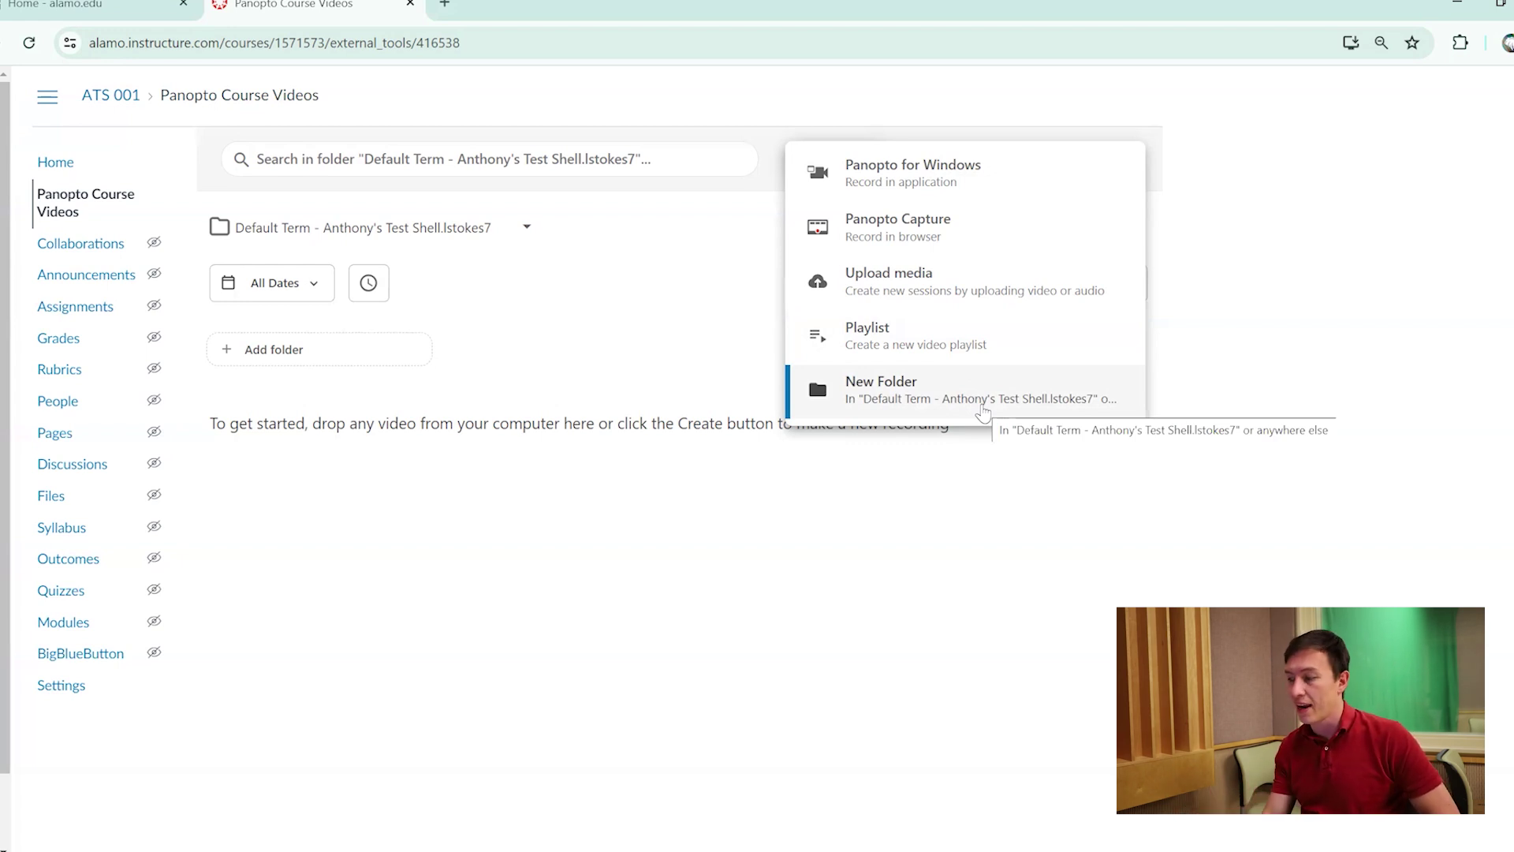
click(493, 362)
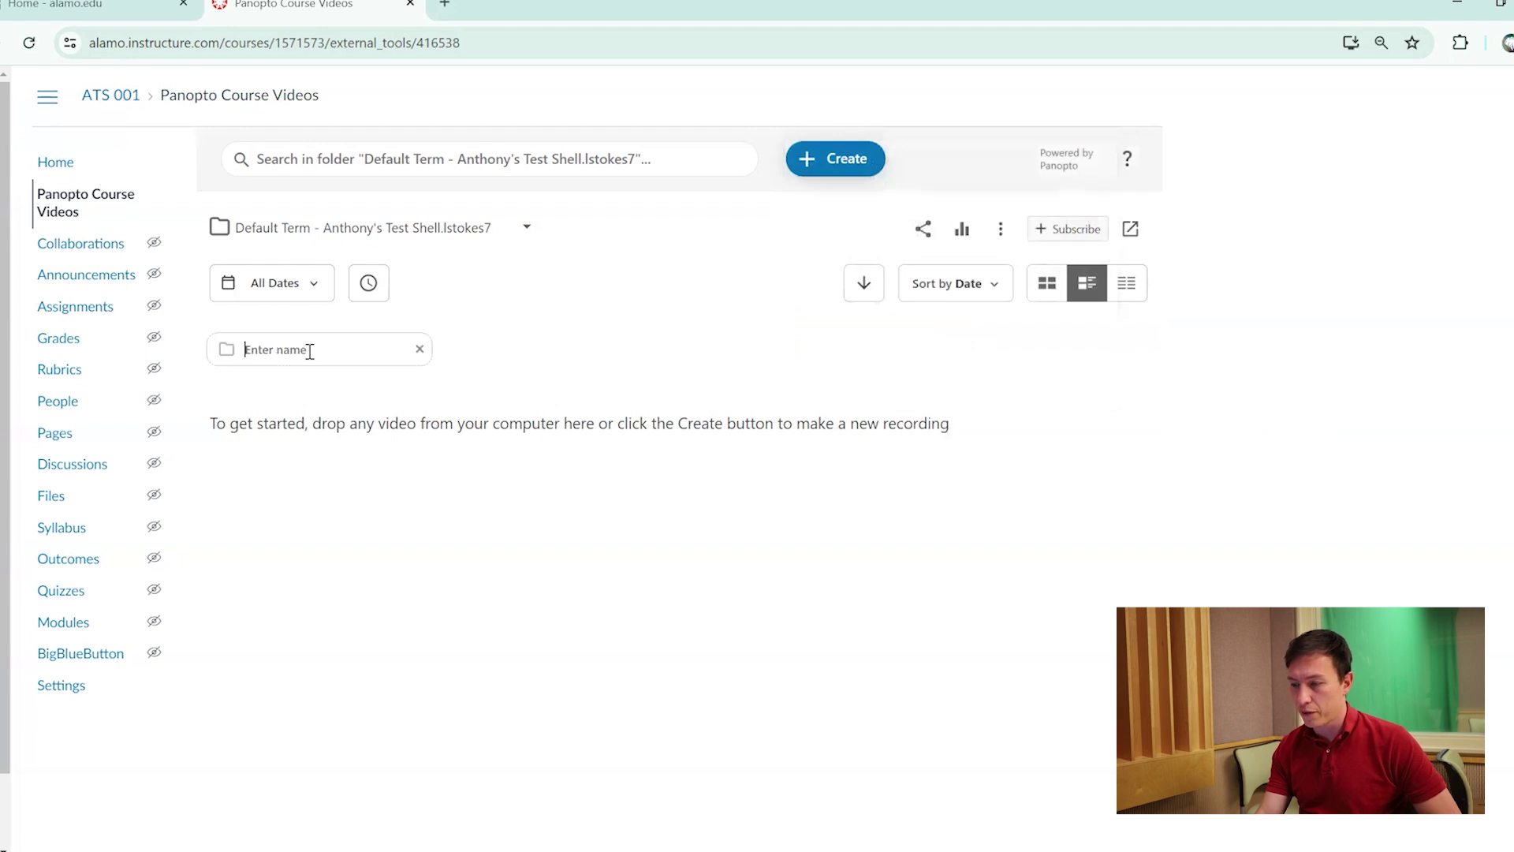
click(834, 160)
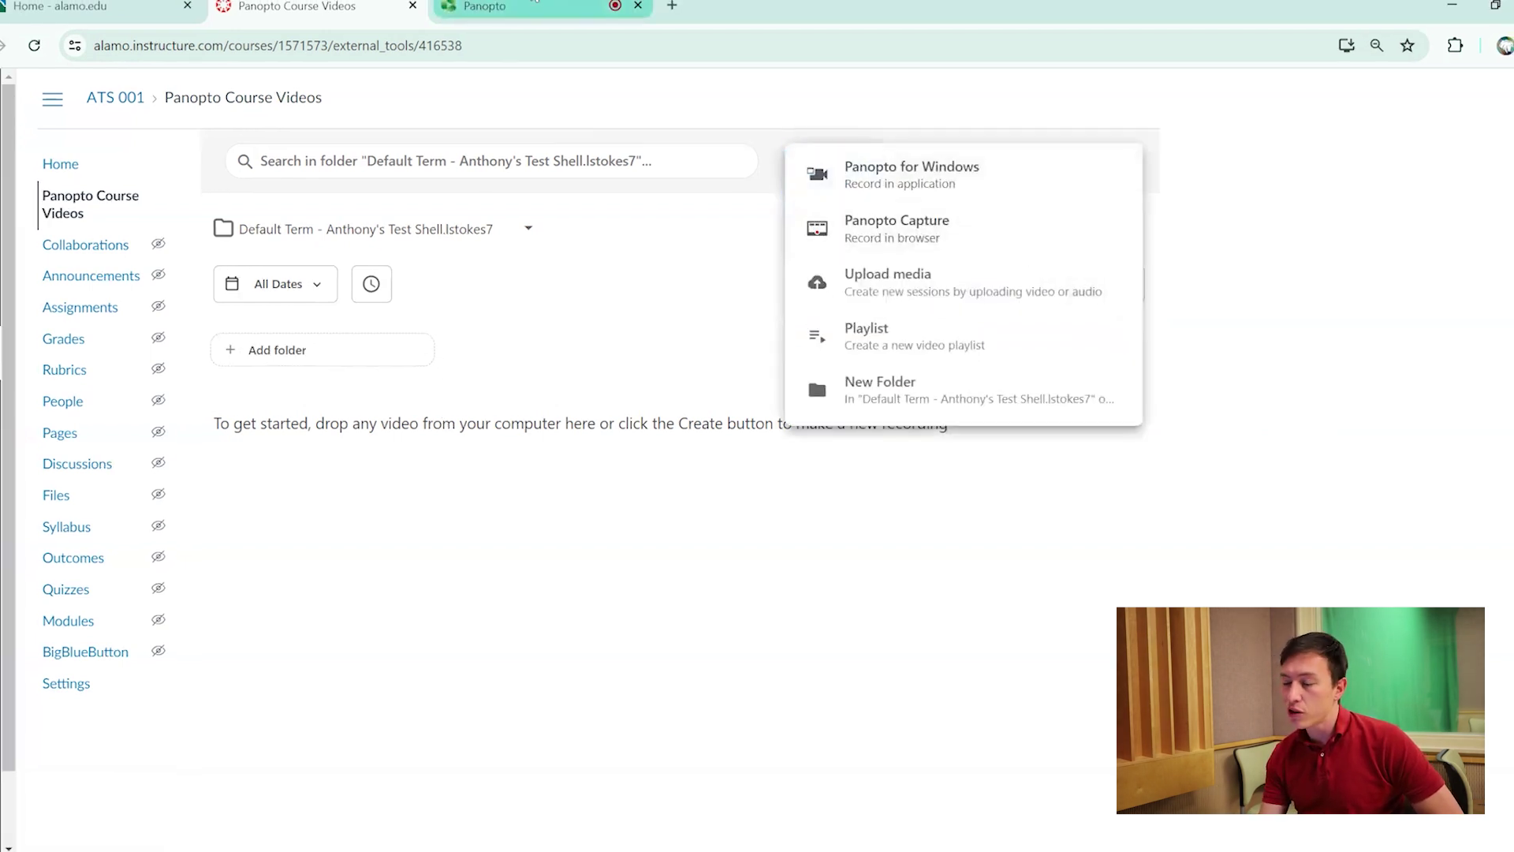
click(520, 6)
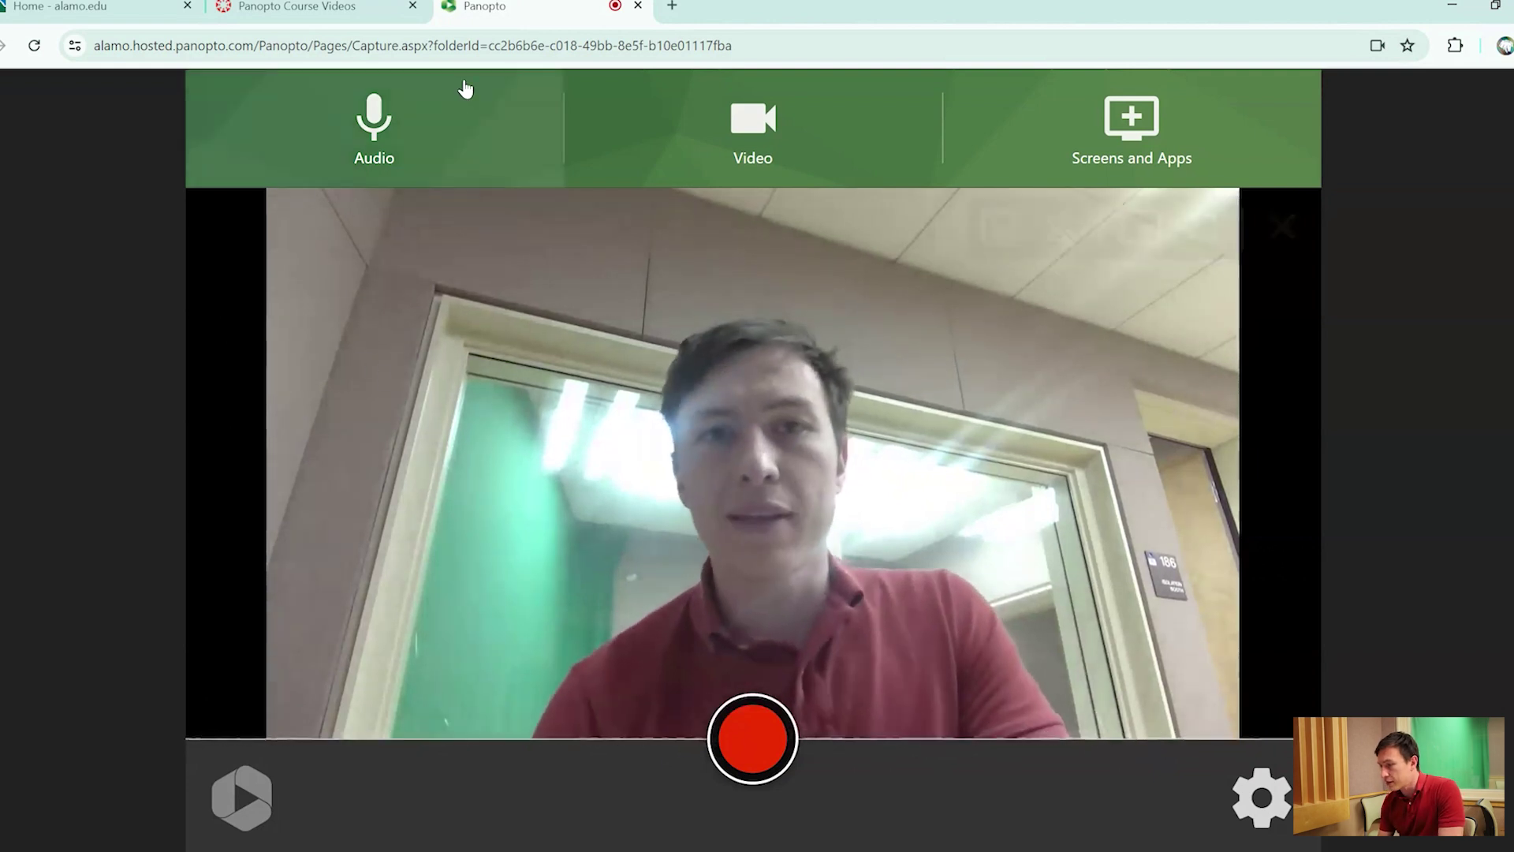
Step: Confirm the built-in Microphone Array as the recording's audio source
click(432, 112)
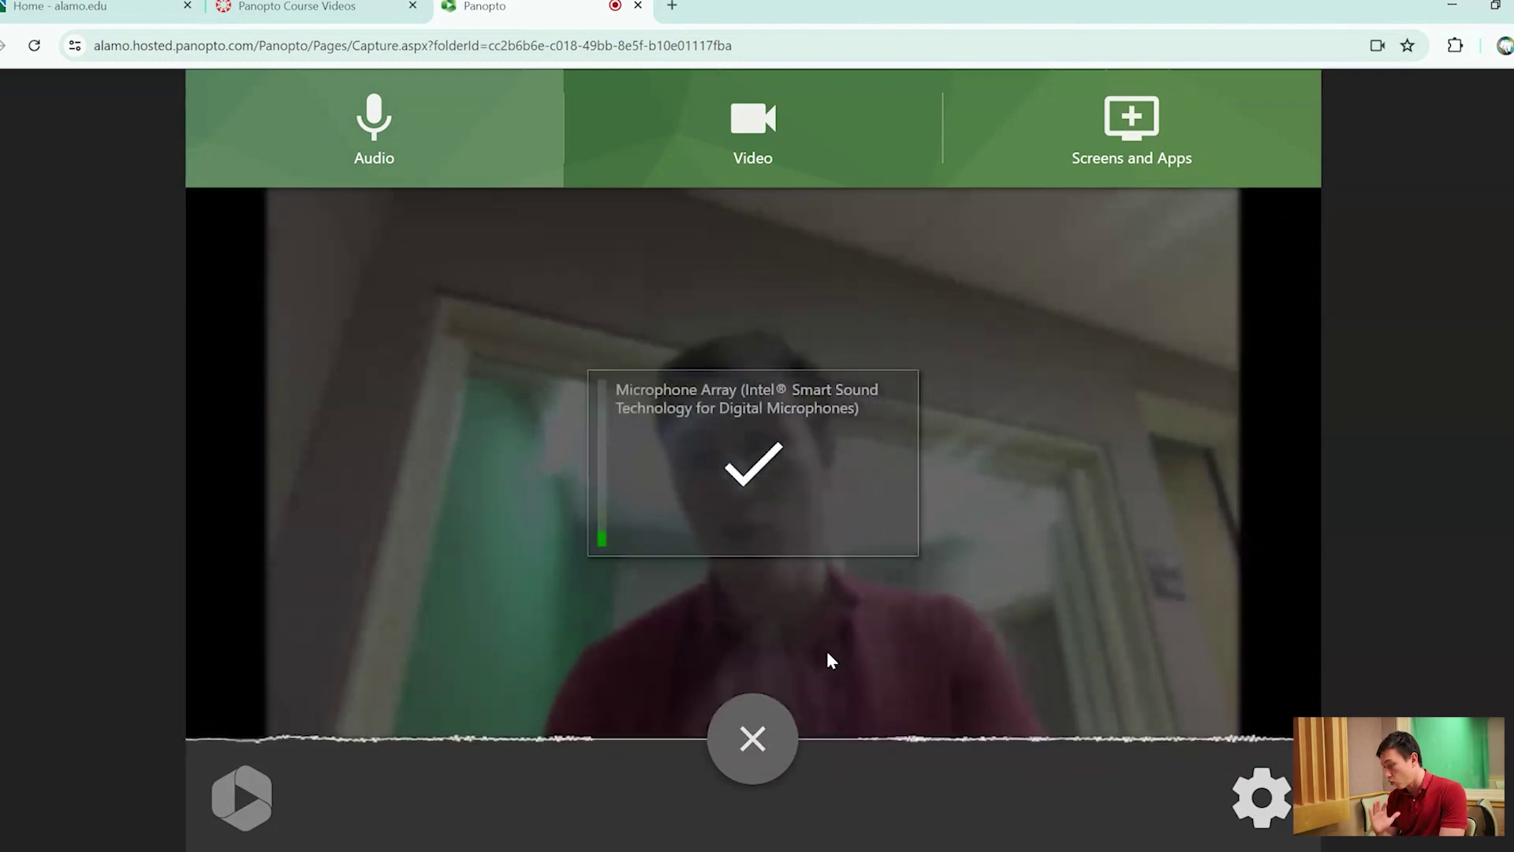
click(733, 730)
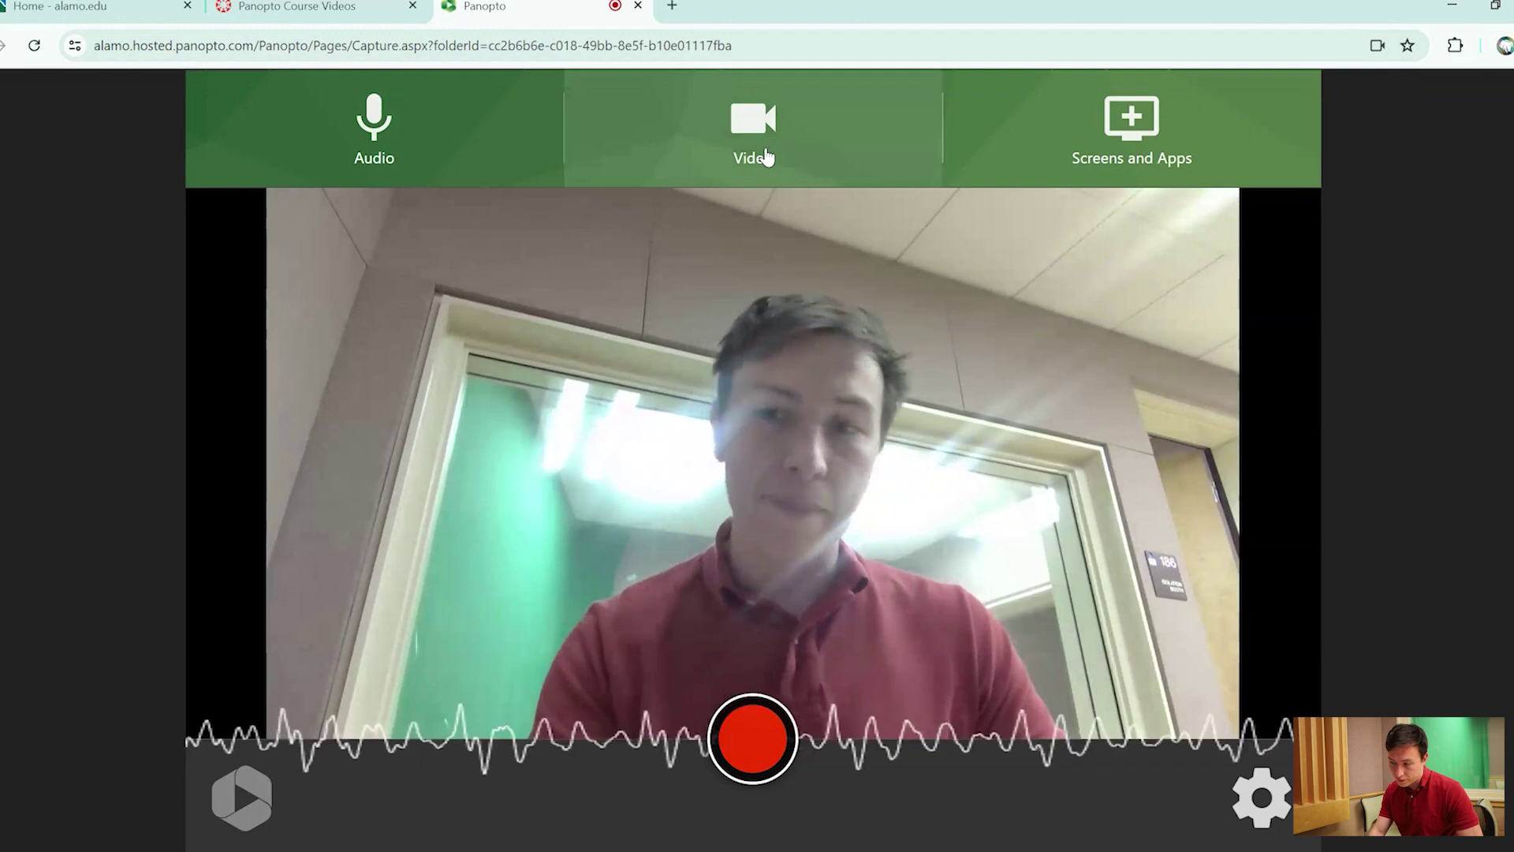
click(765, 156)
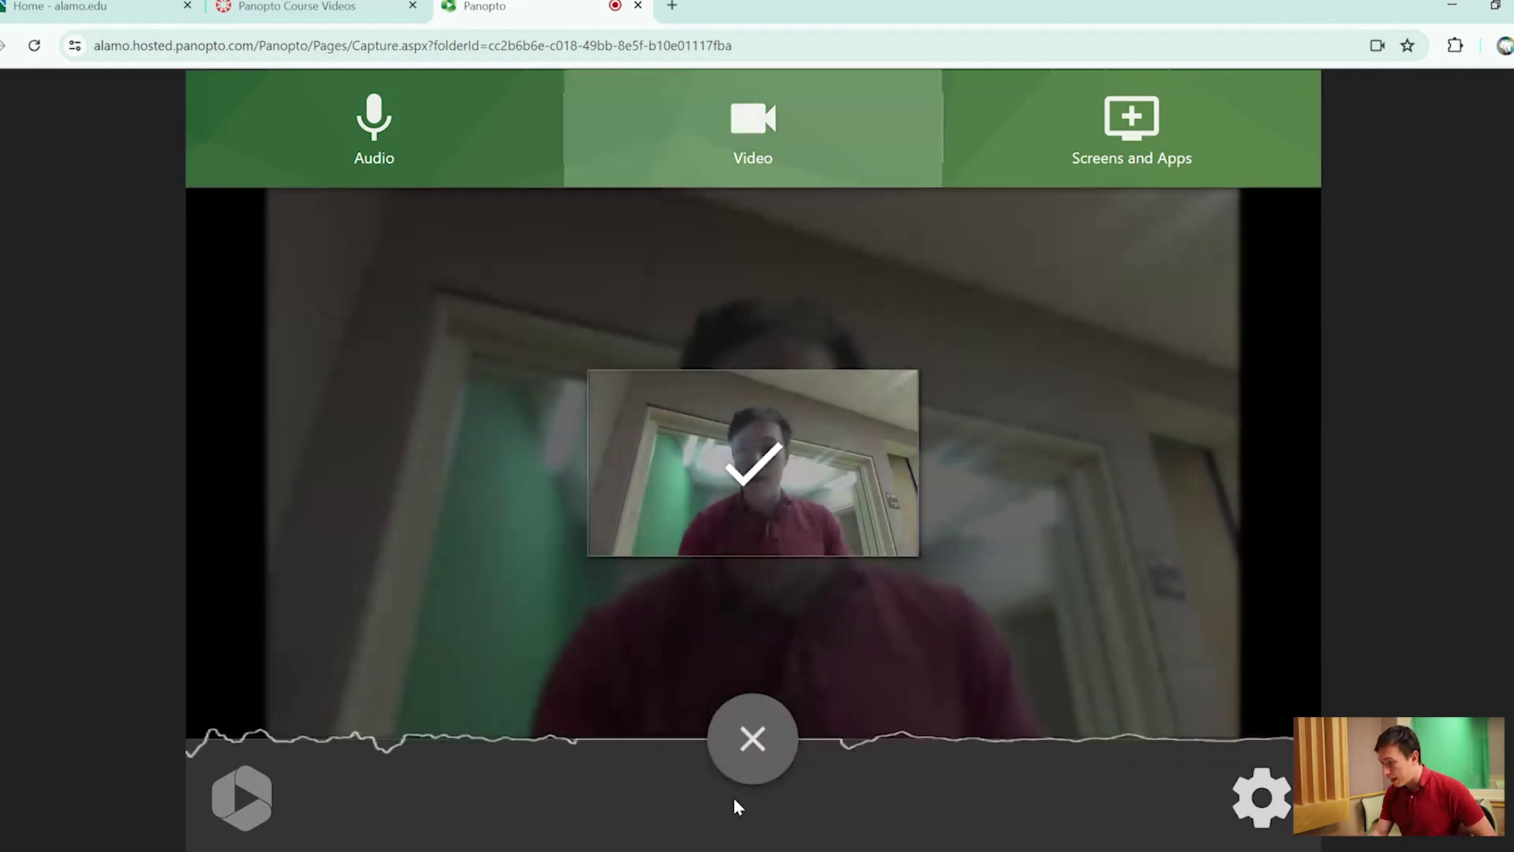
click(753, 740)
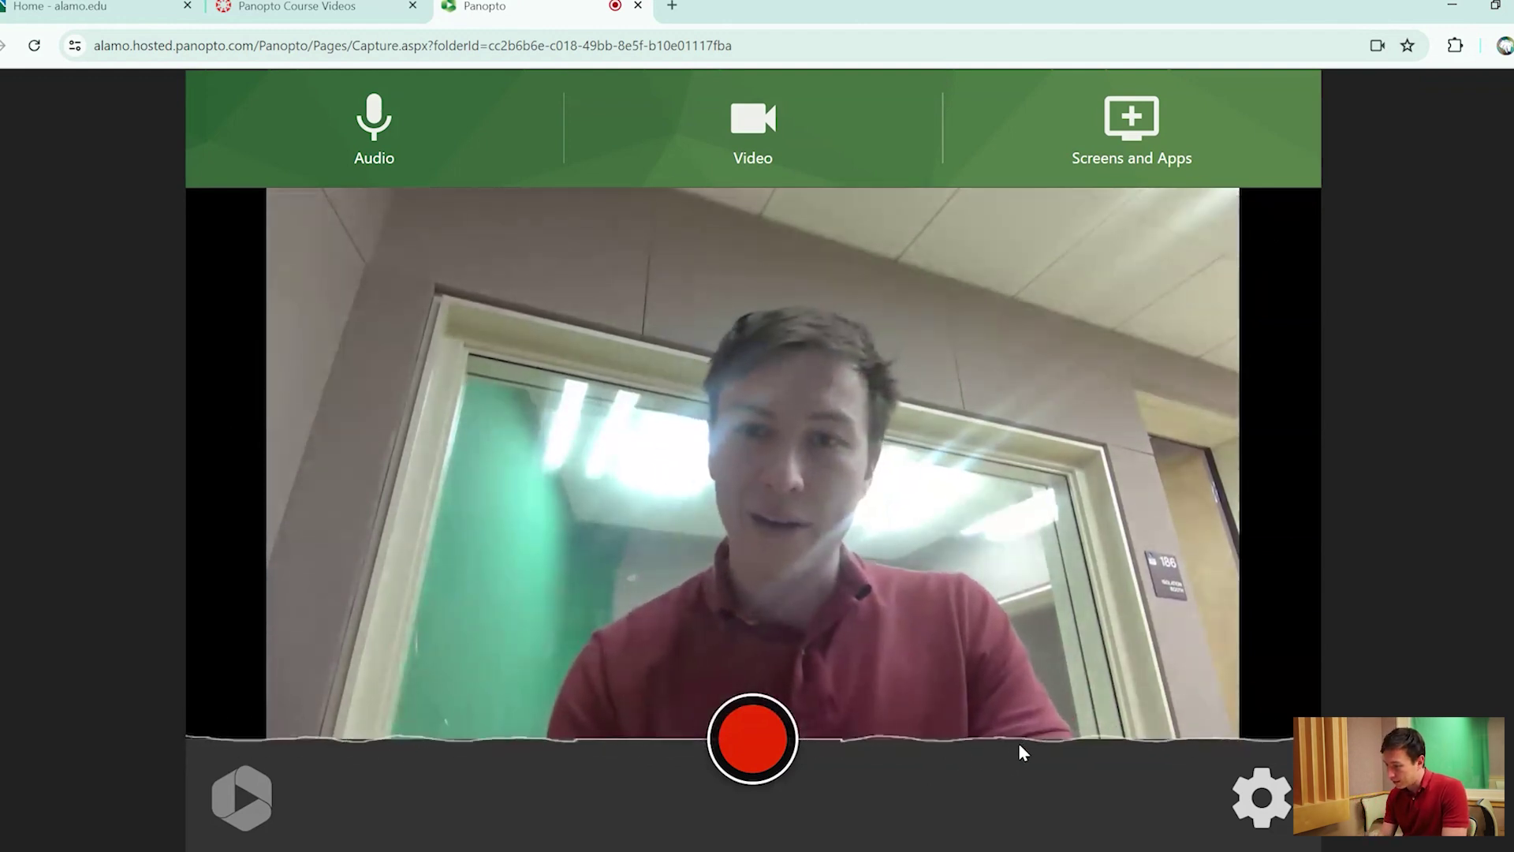
mouse_move(967, 660)
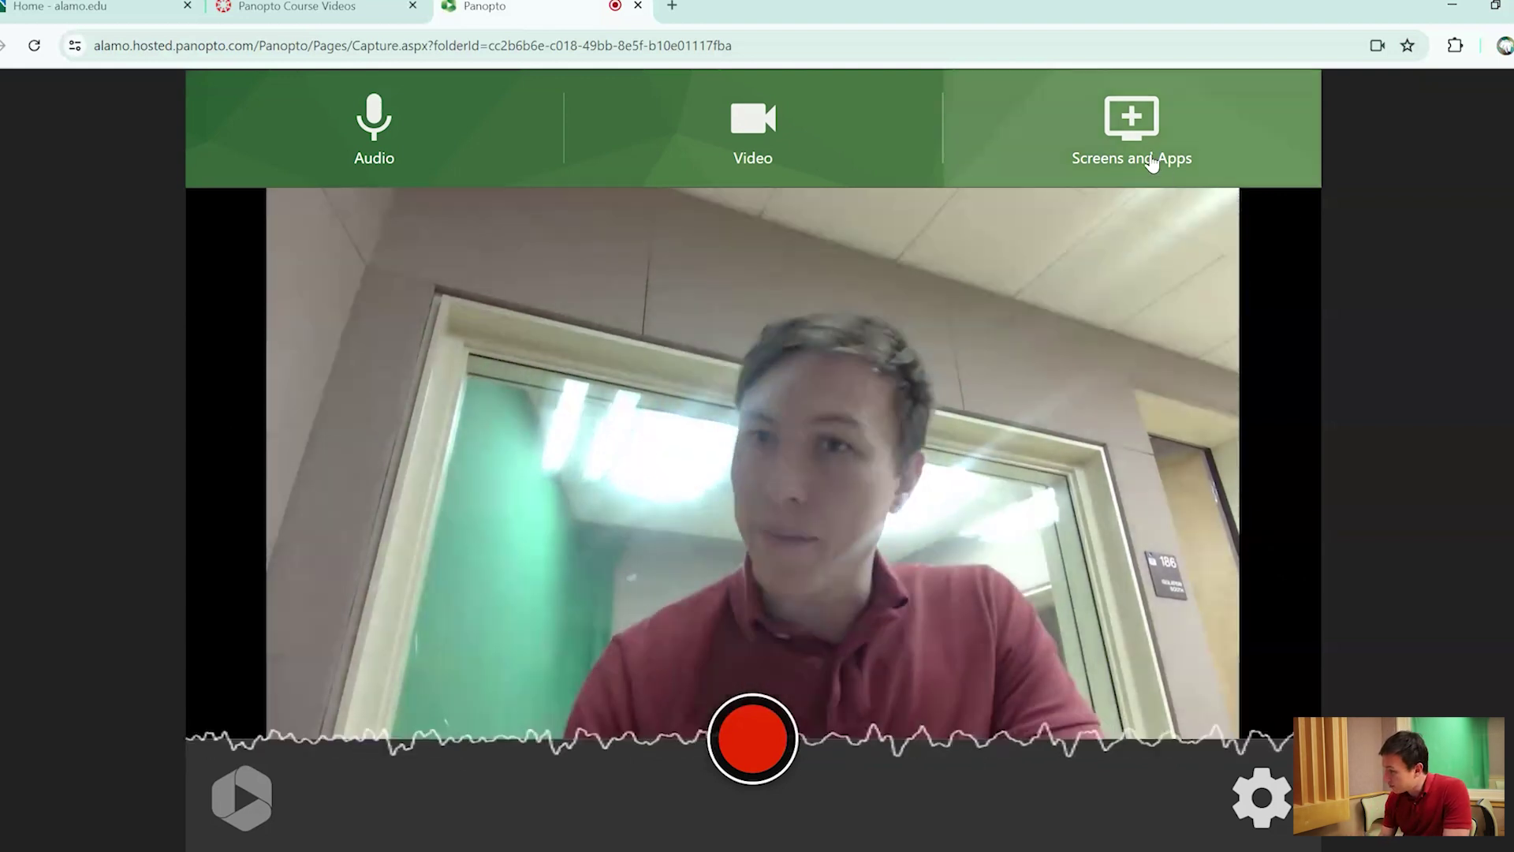
Step: Share the Panopto Course Videos Chrome tab as the screen source
click(1130, 134)
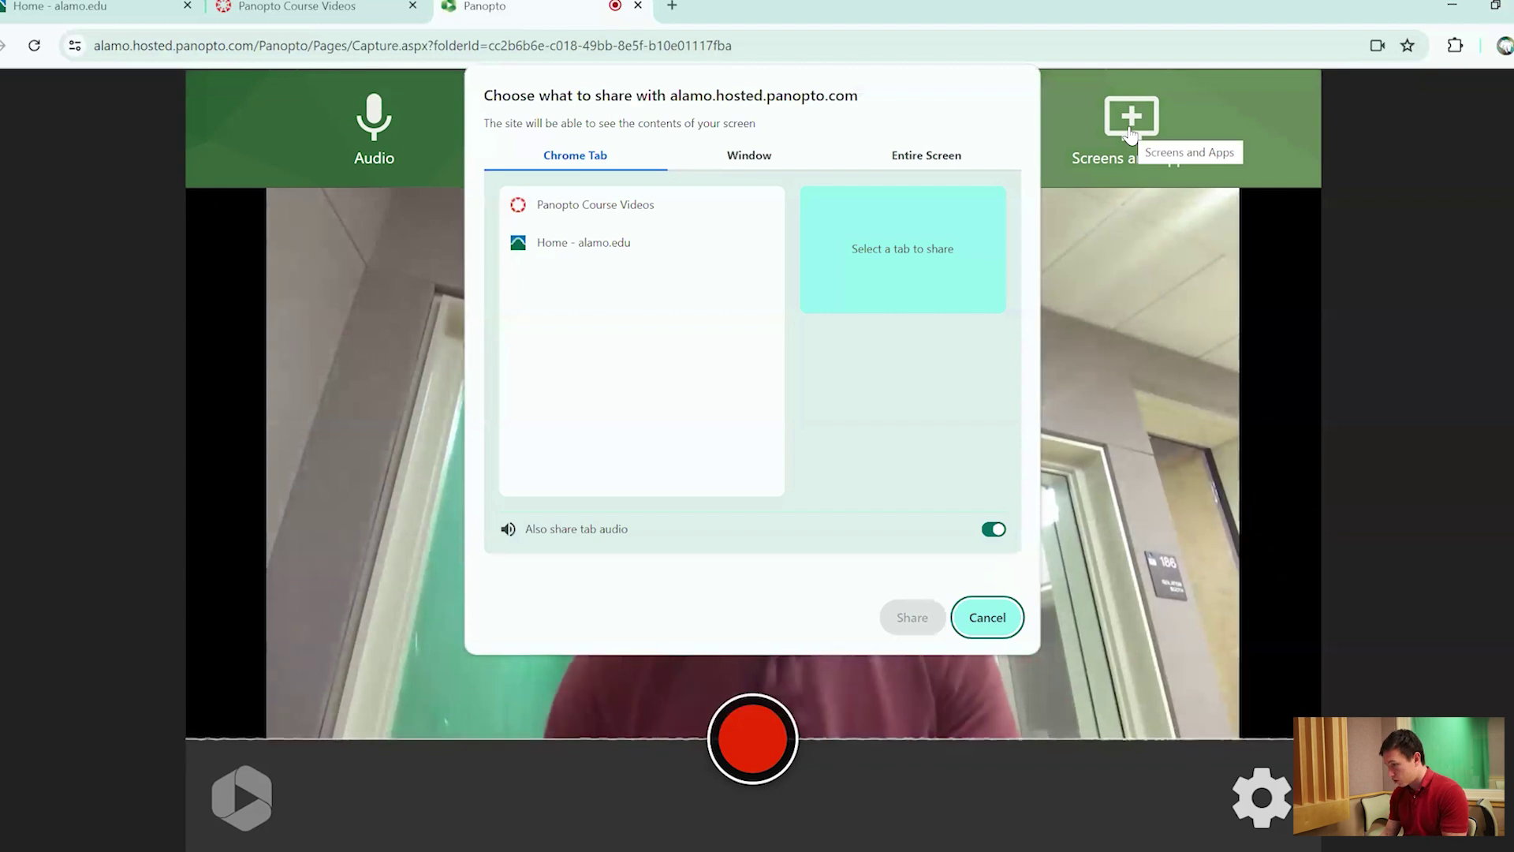
click(615, 214)
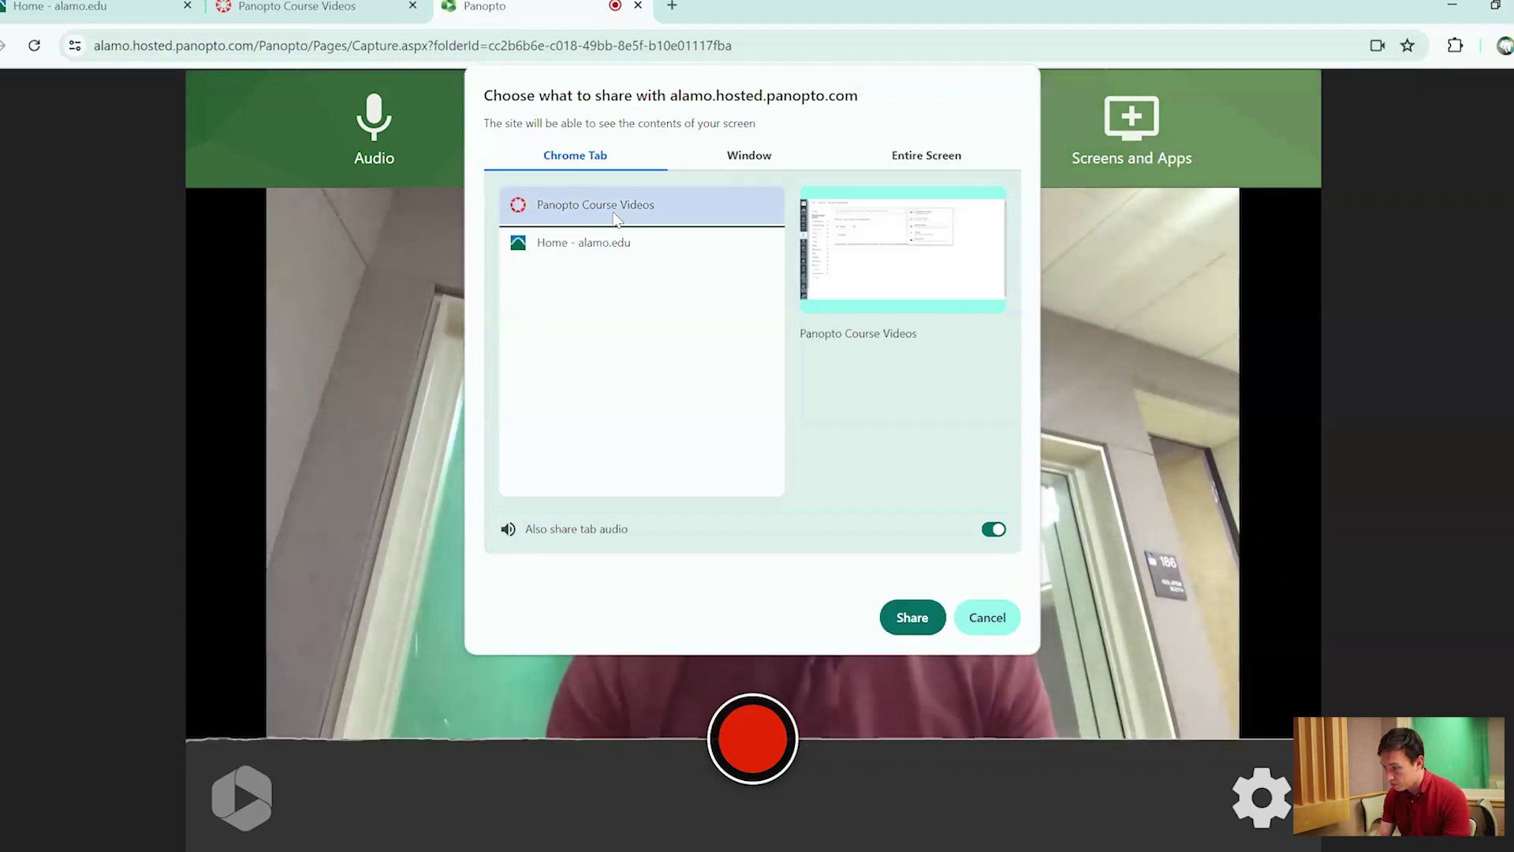
click(913, 617)
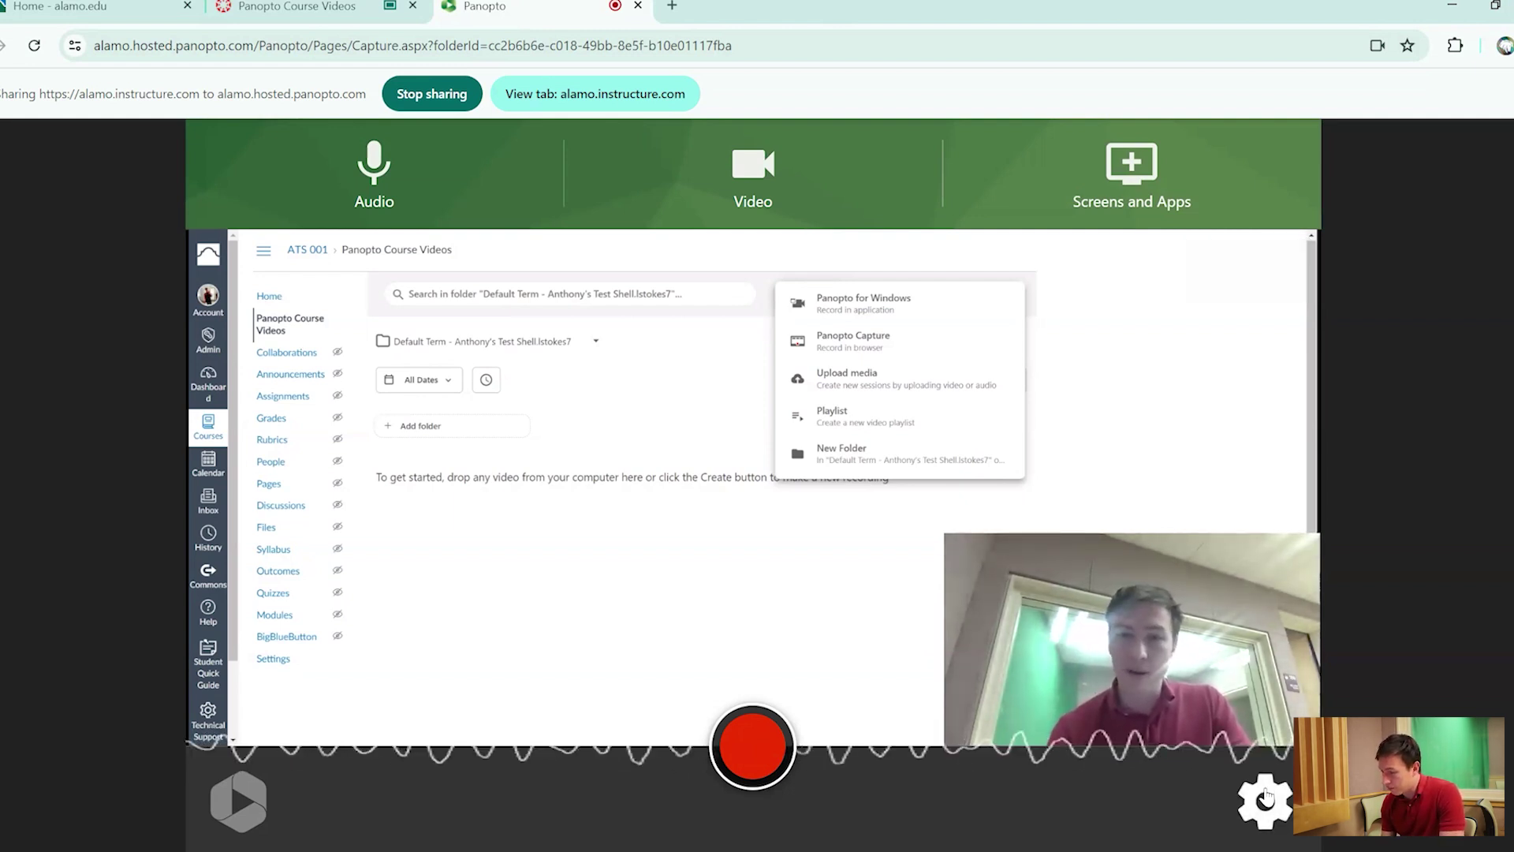
Step: Change the recording quality from HD to SD
click(1265, 798)
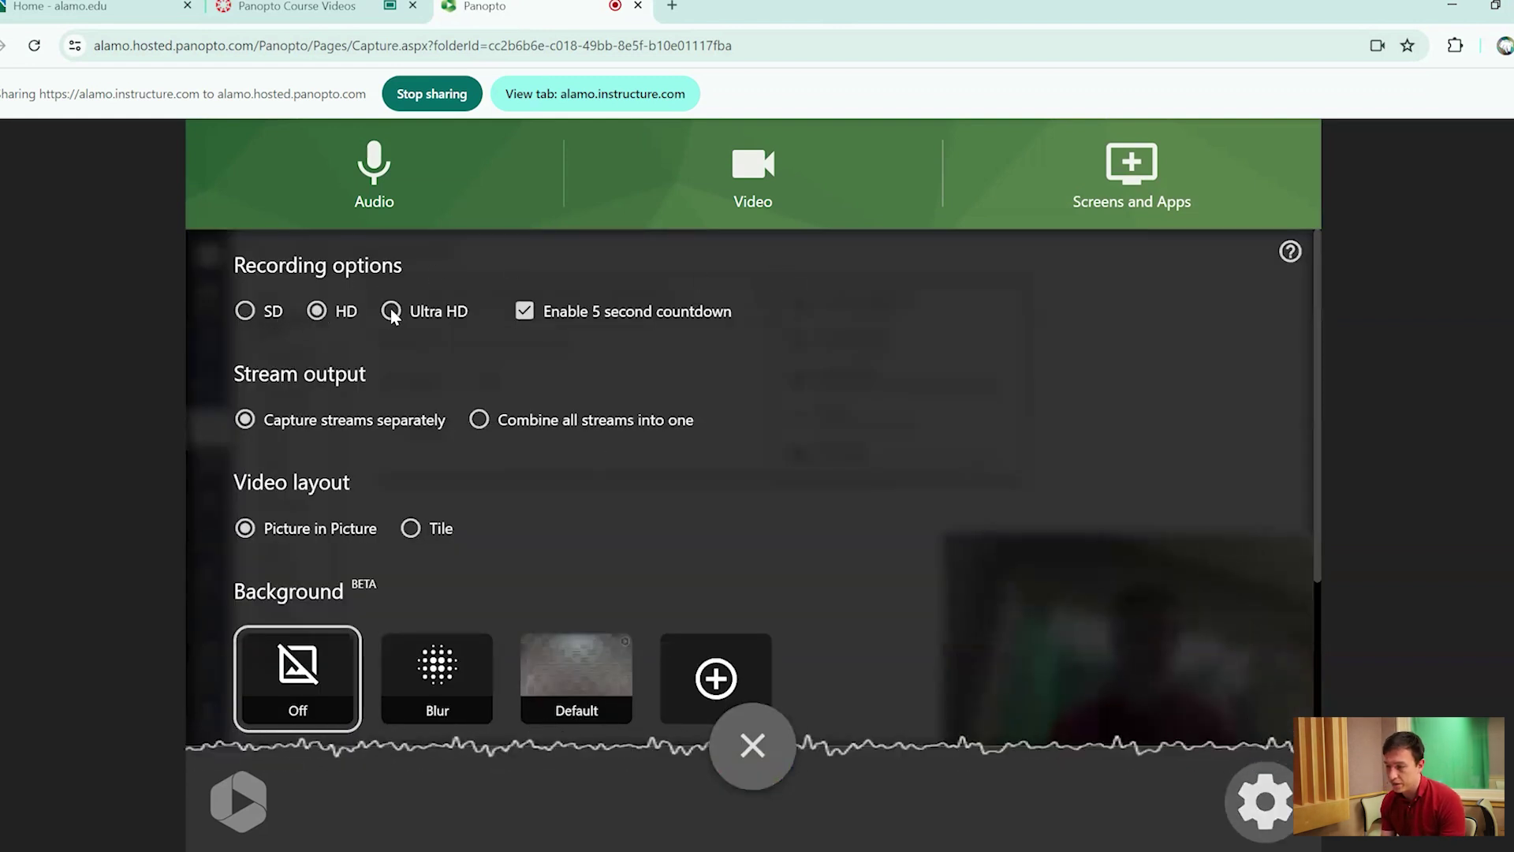
click(246, 311)
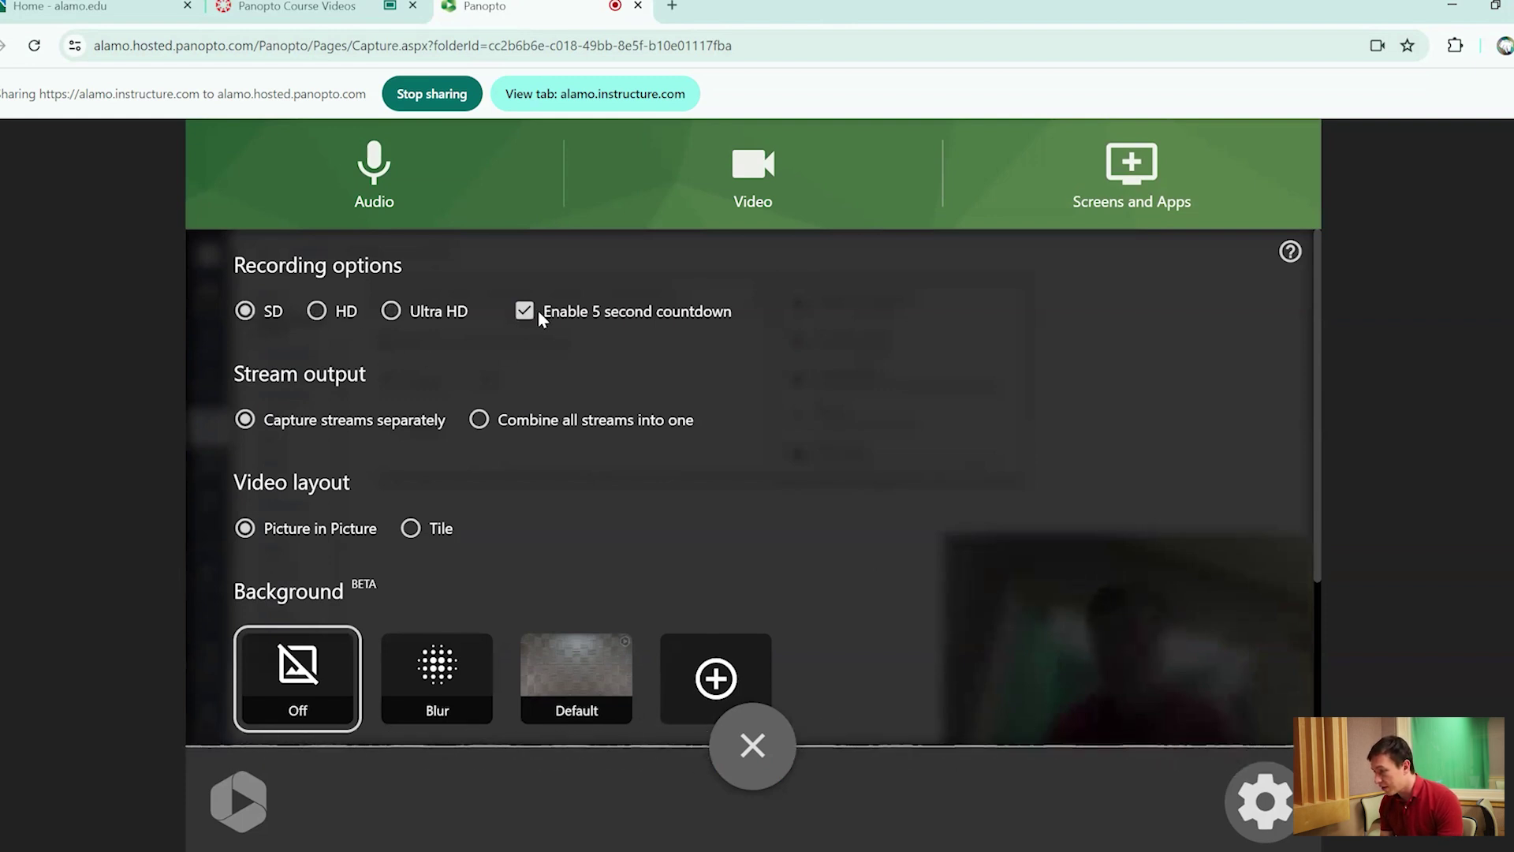
click(758, 747)
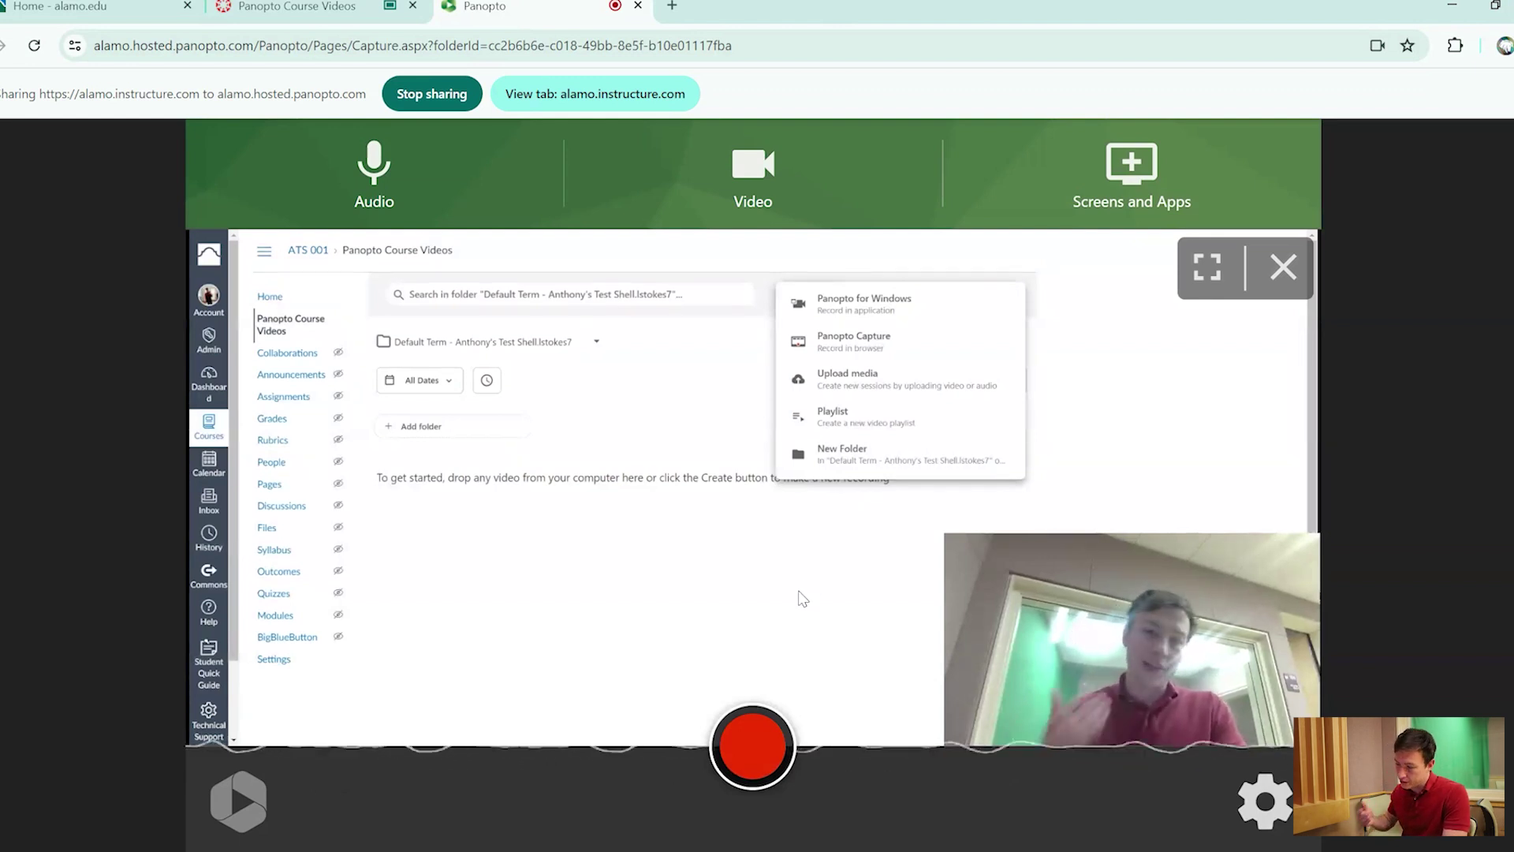
Step: Start a recording, cancel its countdown, and return to the recording settings
click(748, 740)
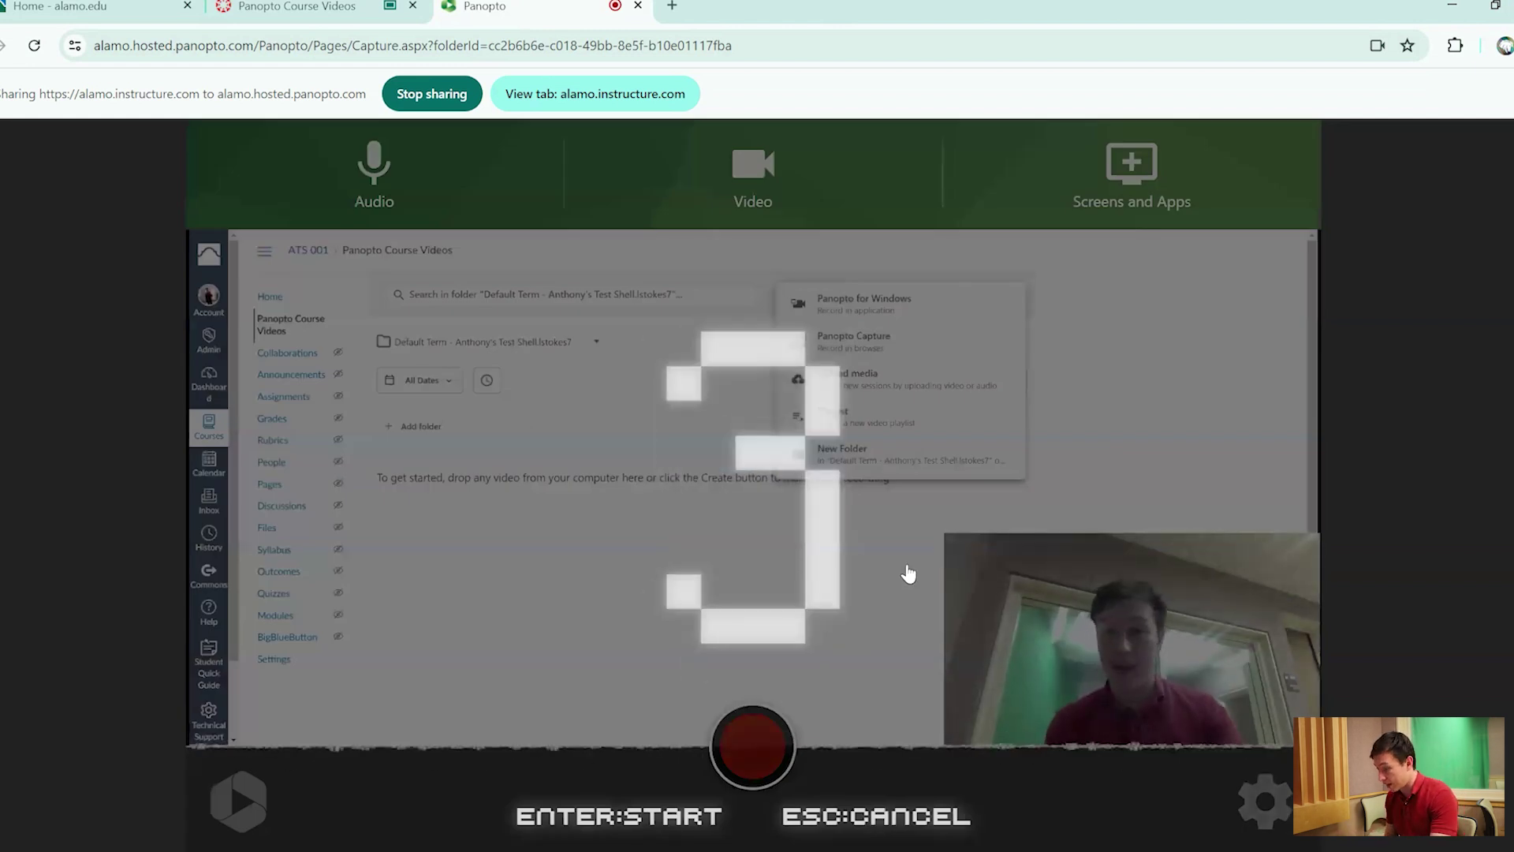
key(Escape)
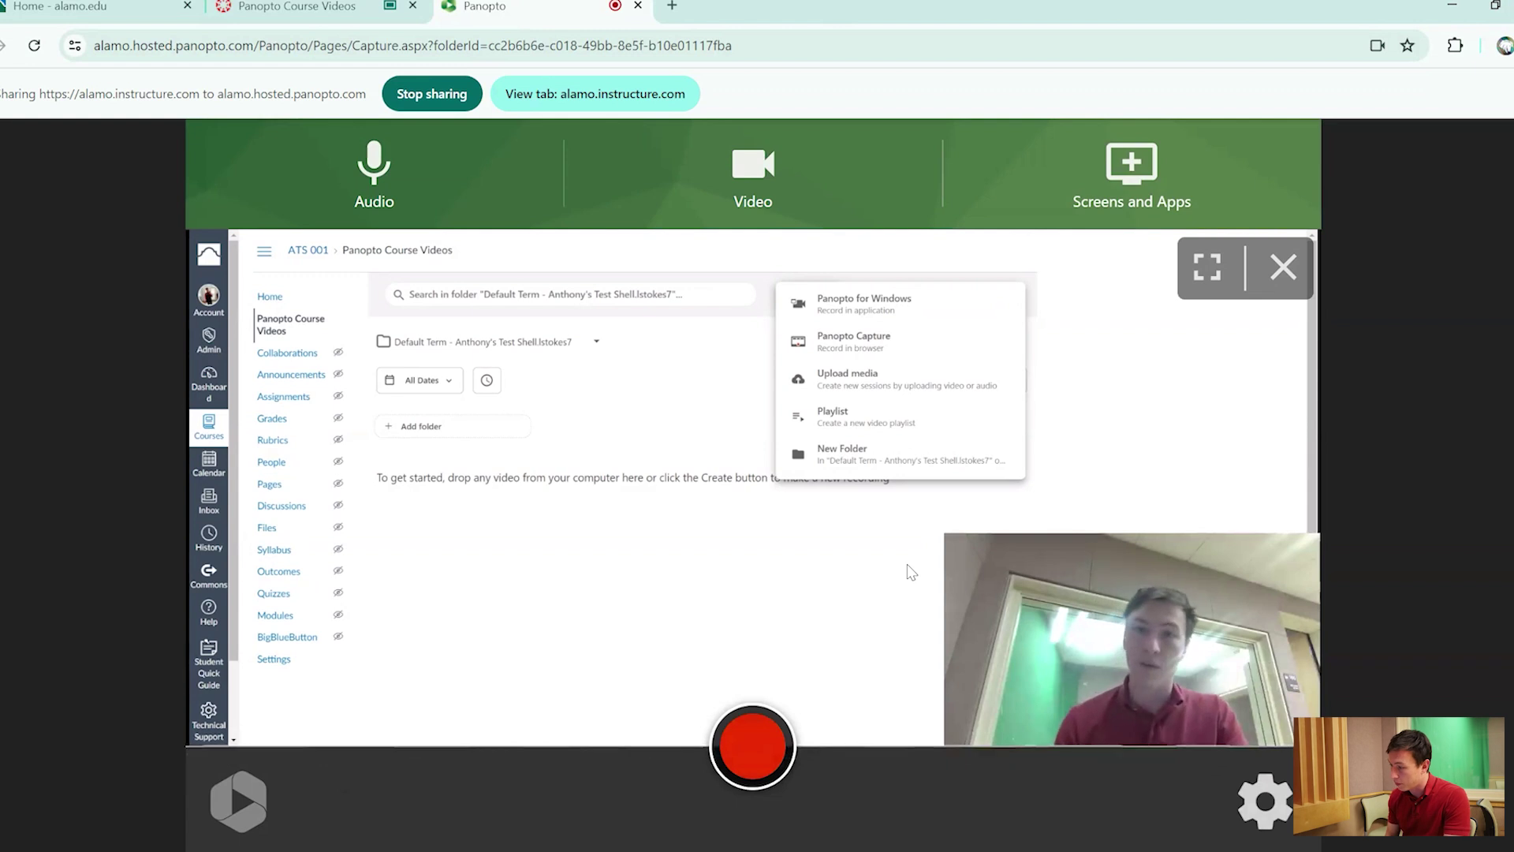
click(1265, 802)
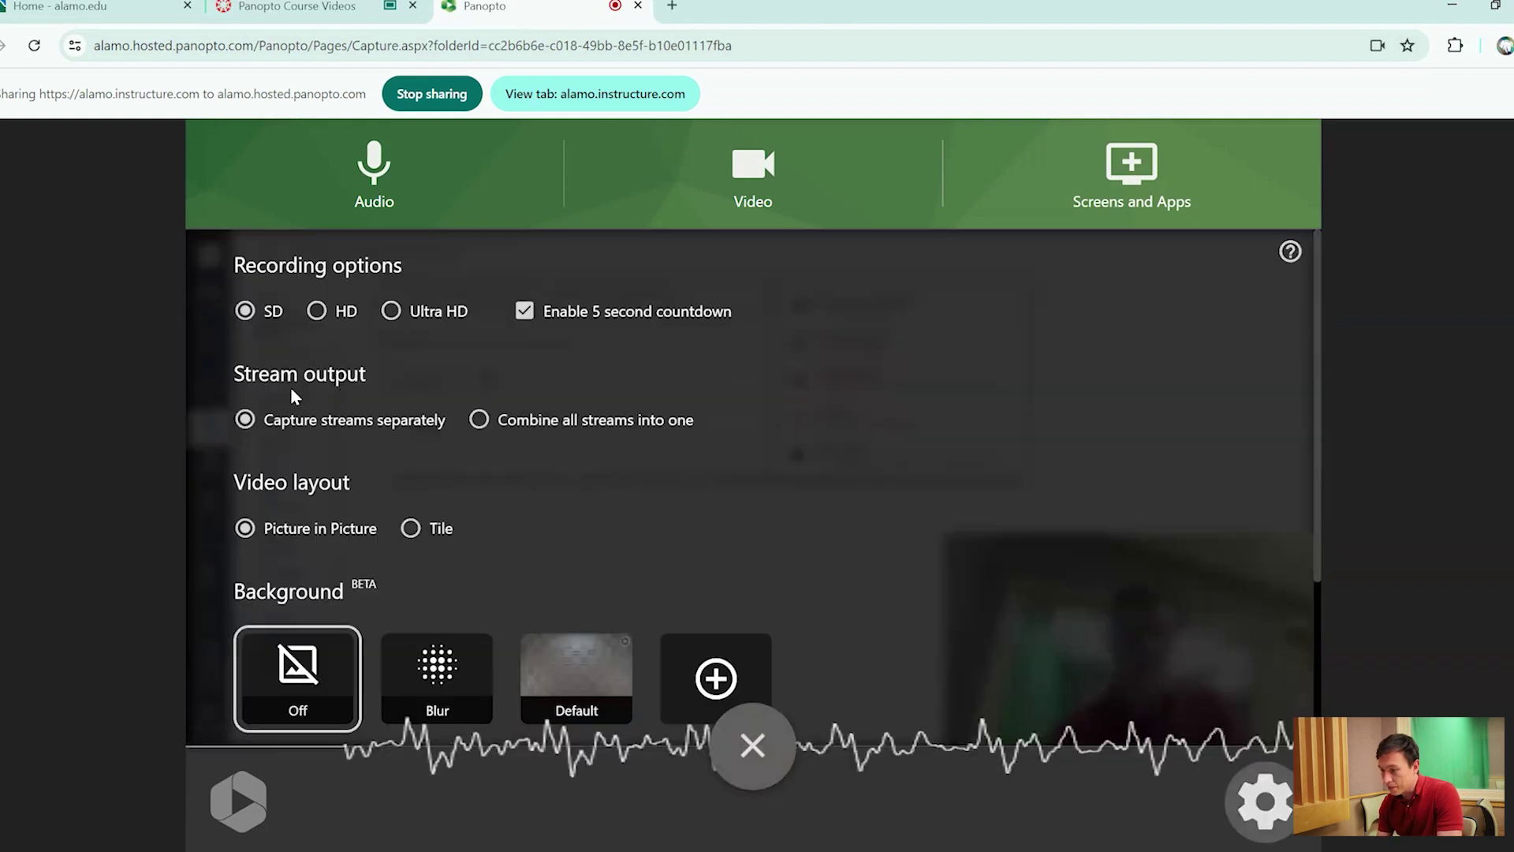
click(753, 745)
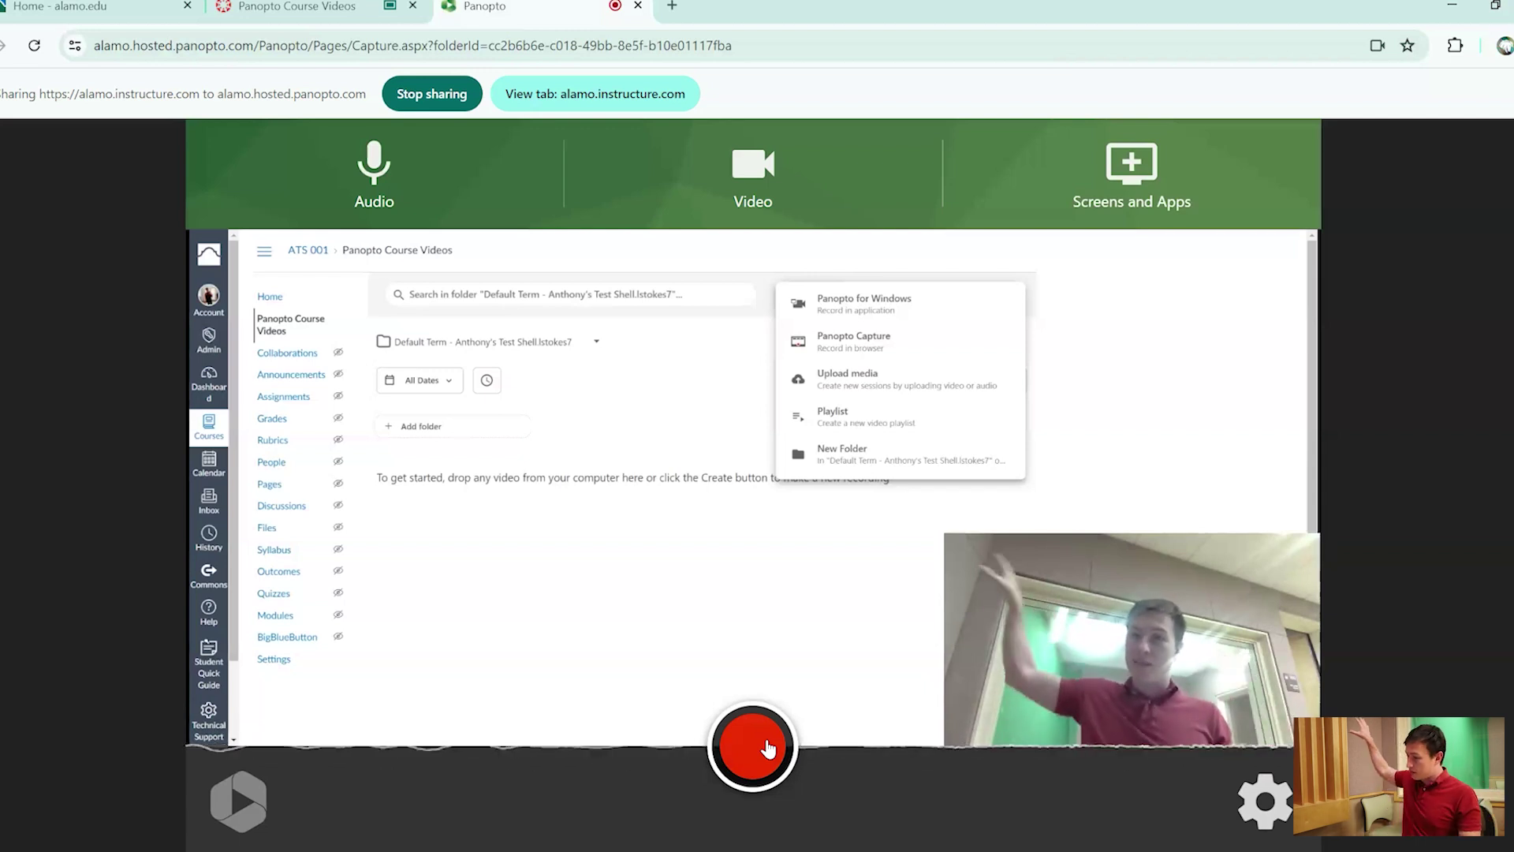
mouse_move(1127, 639)
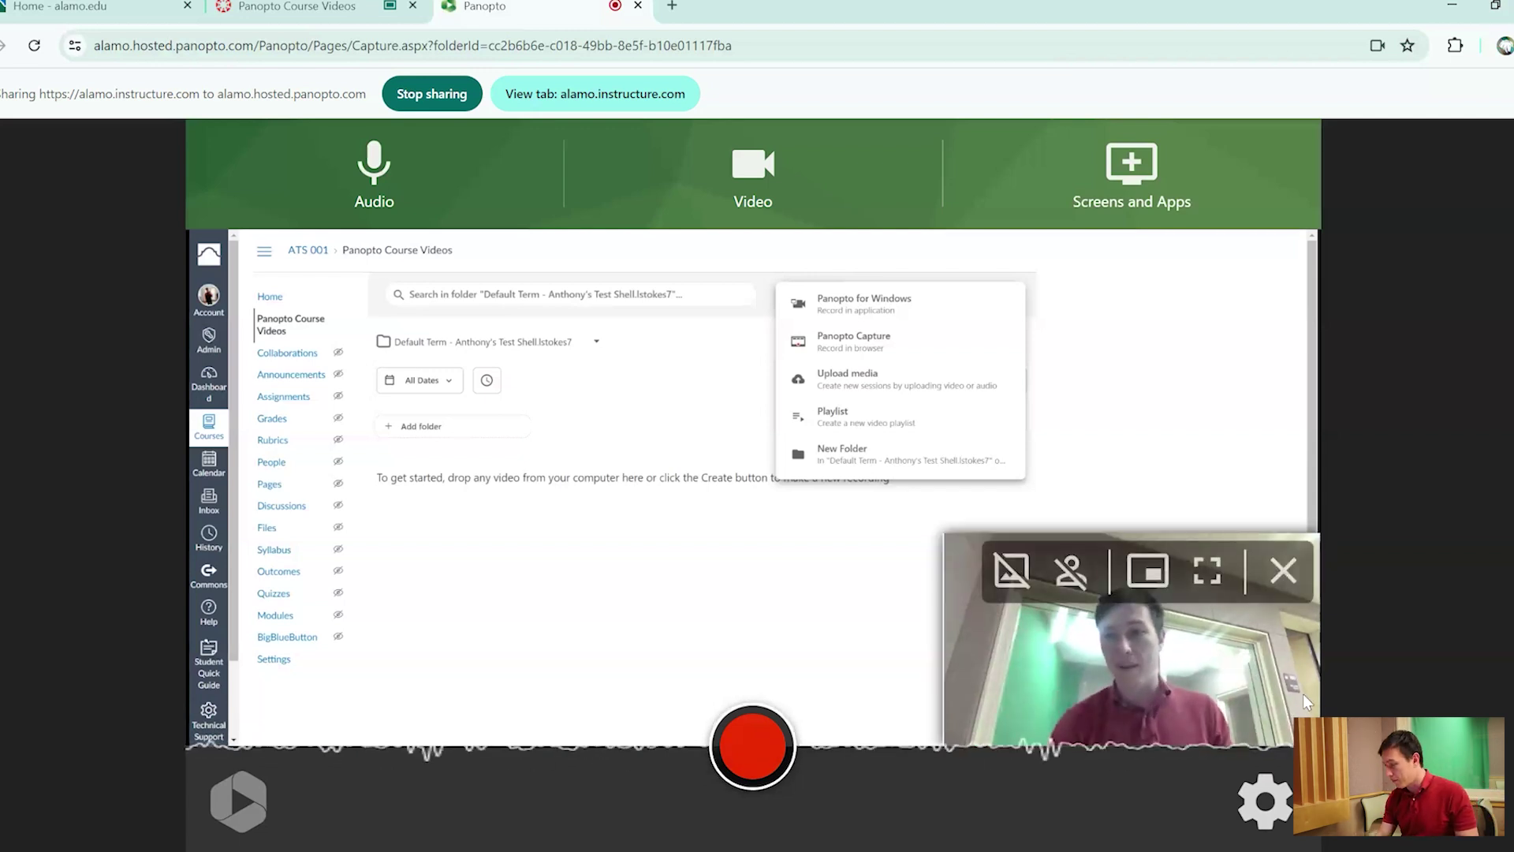
click(1265, 800)
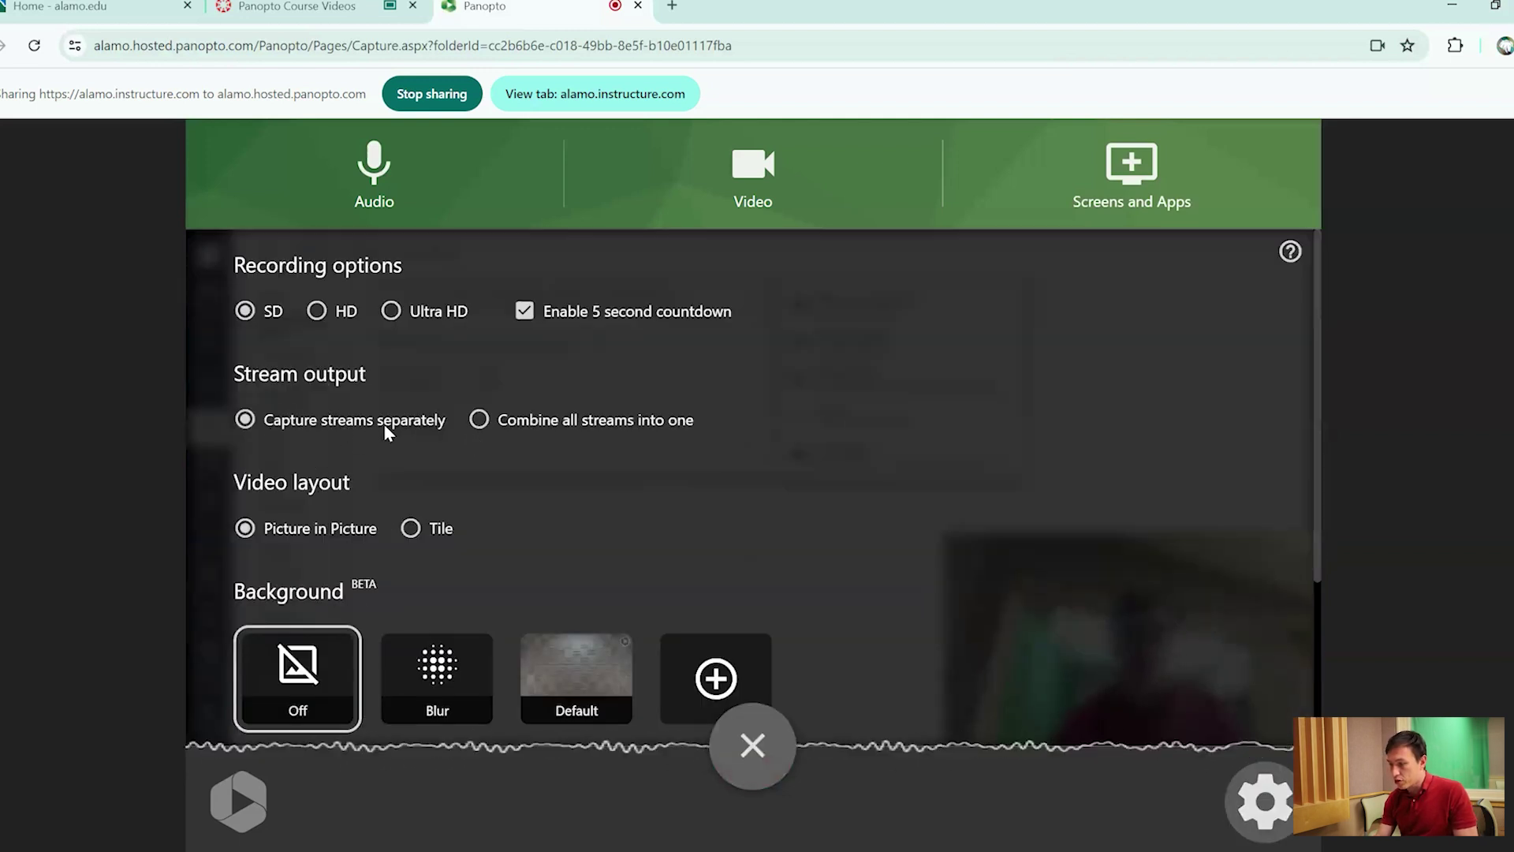
click(745, 781)
mouse_move(1286, 567)
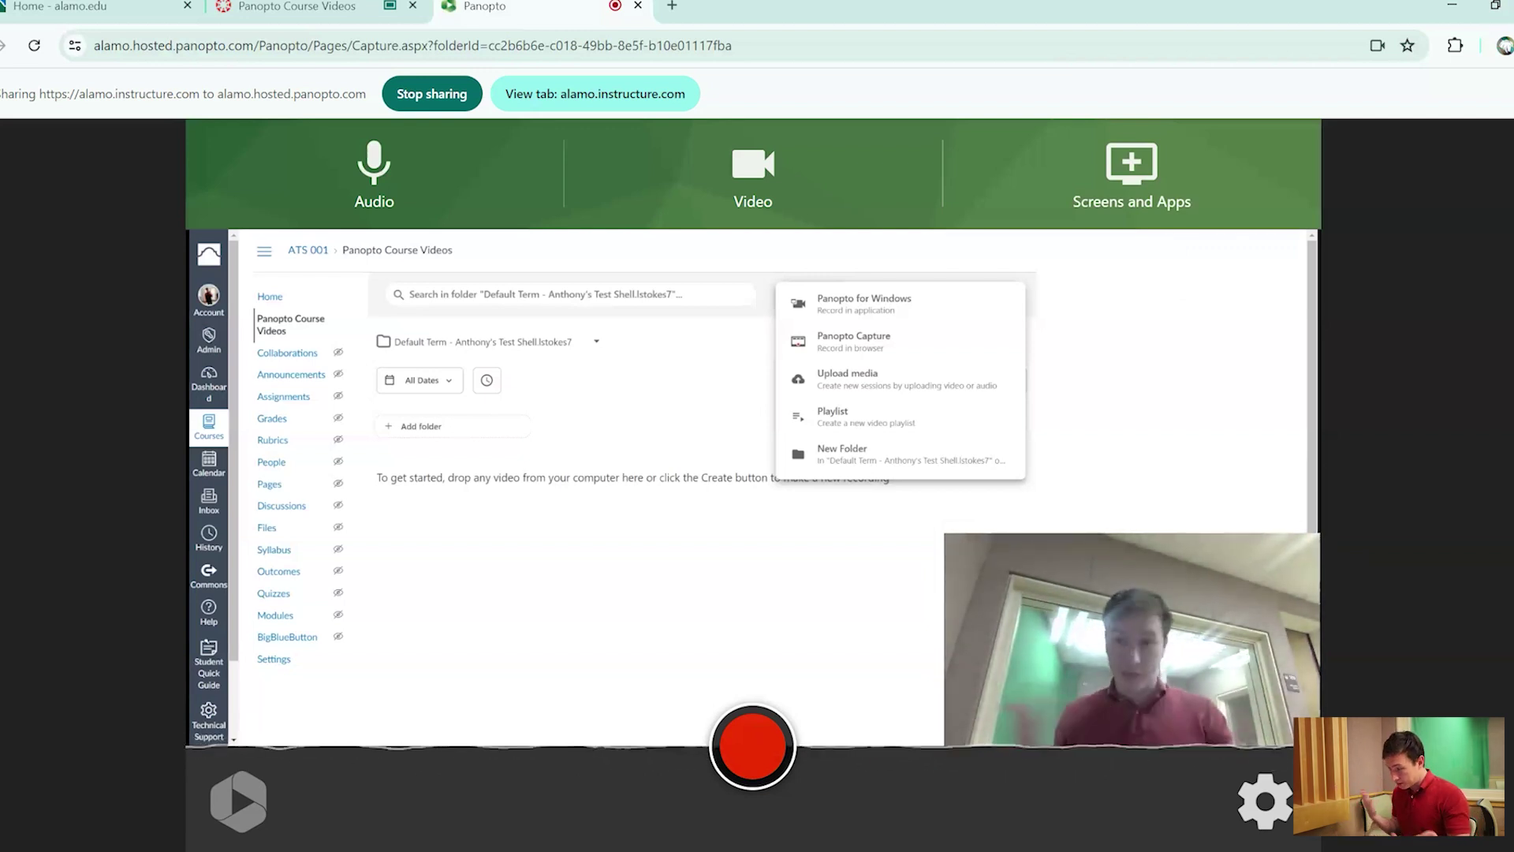
Step: Set the Video layout option to Tile in the recording settings
click(1265, 801)
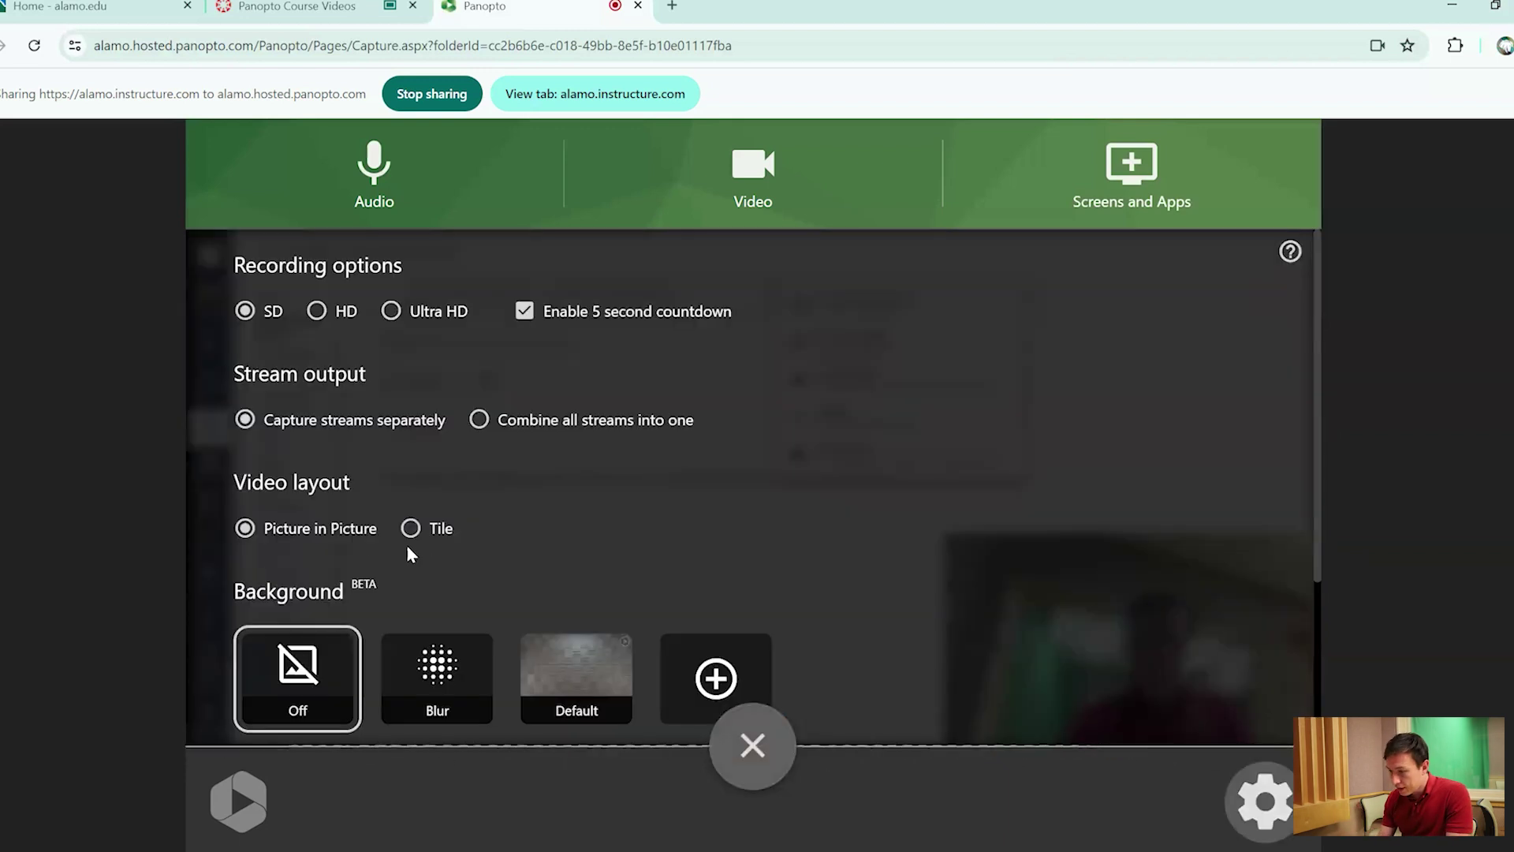
click(771, 755)
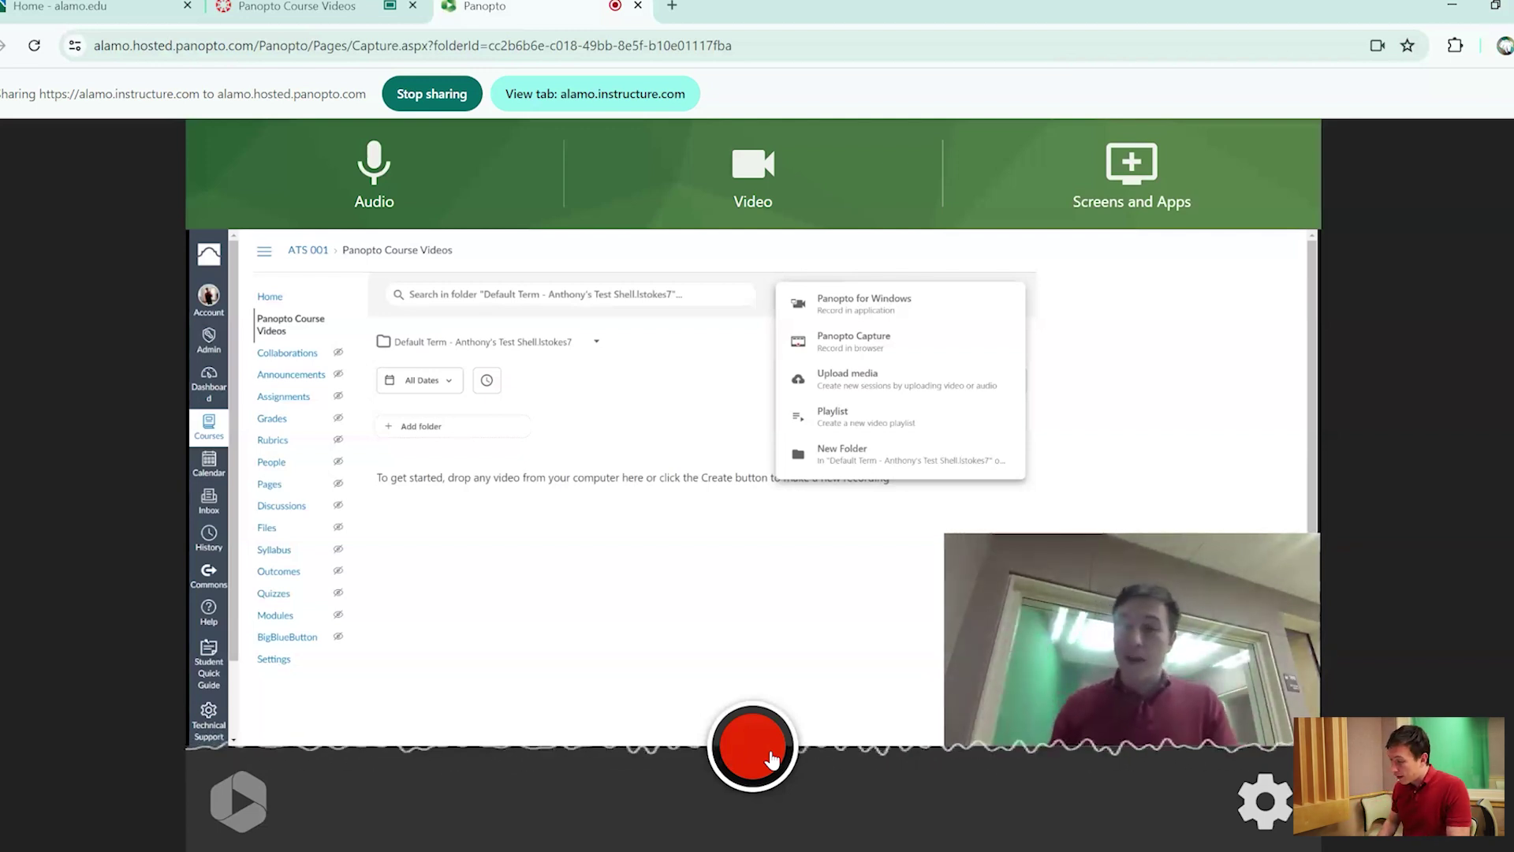
click(1264, 800)
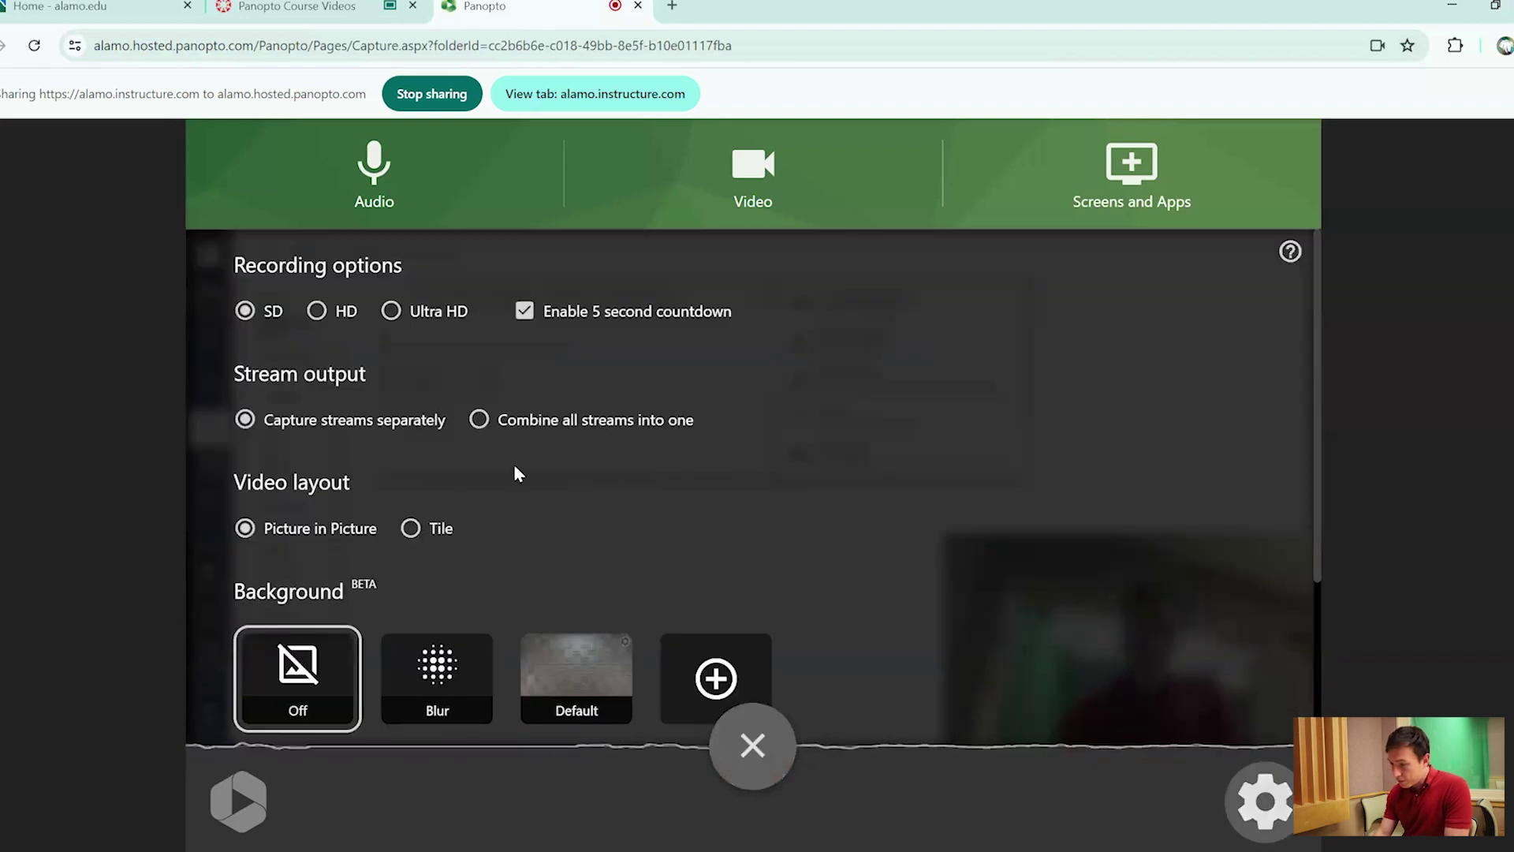
click(410, 527)
click(743, 779)
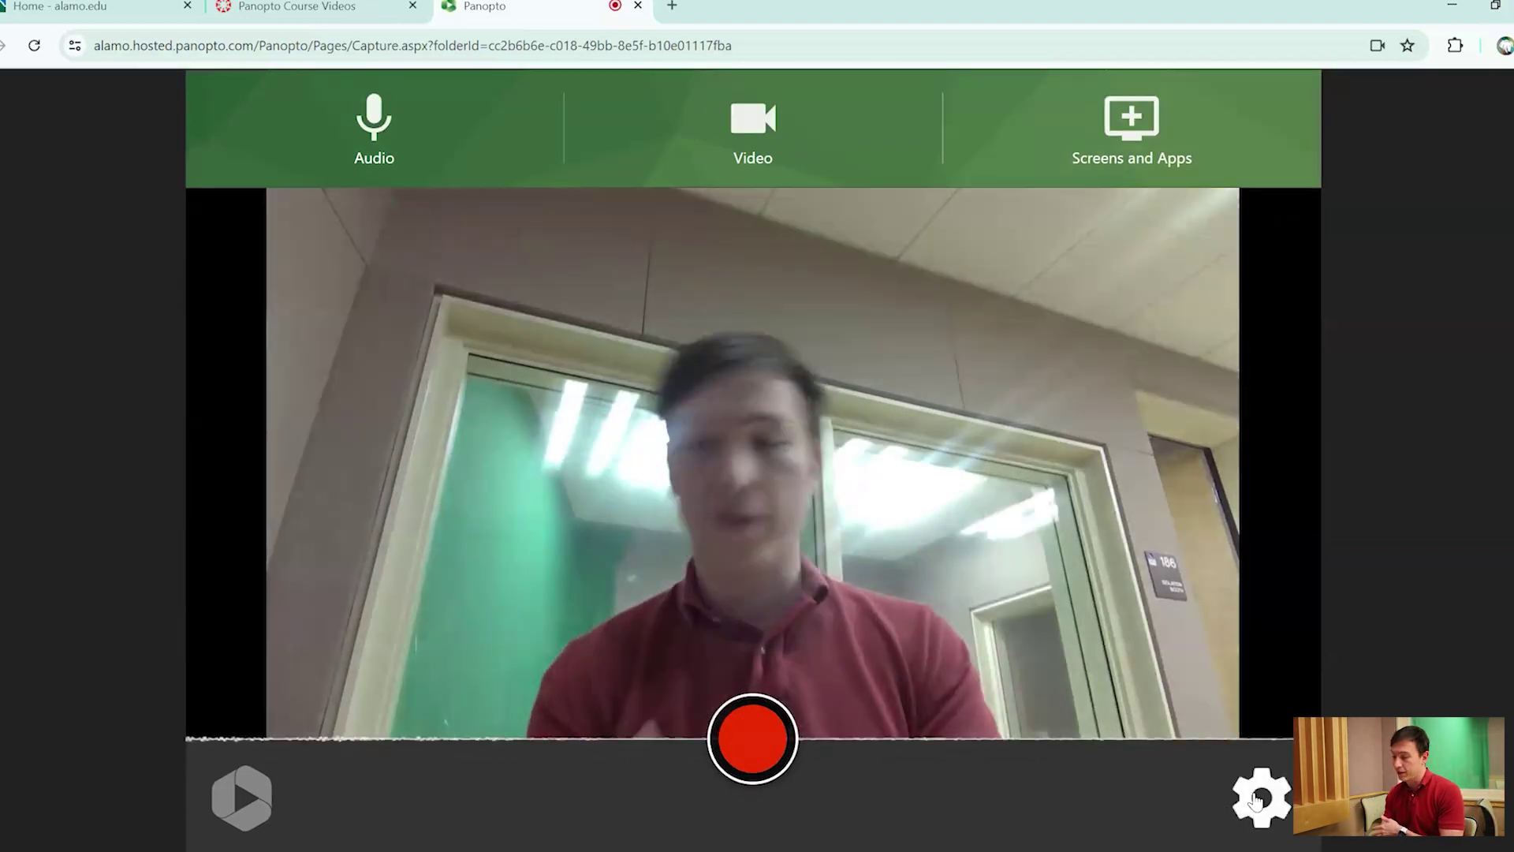
Step: Preview the Blur and Default webcam backgrounds, then return to the camera settings
click(1259, 797)
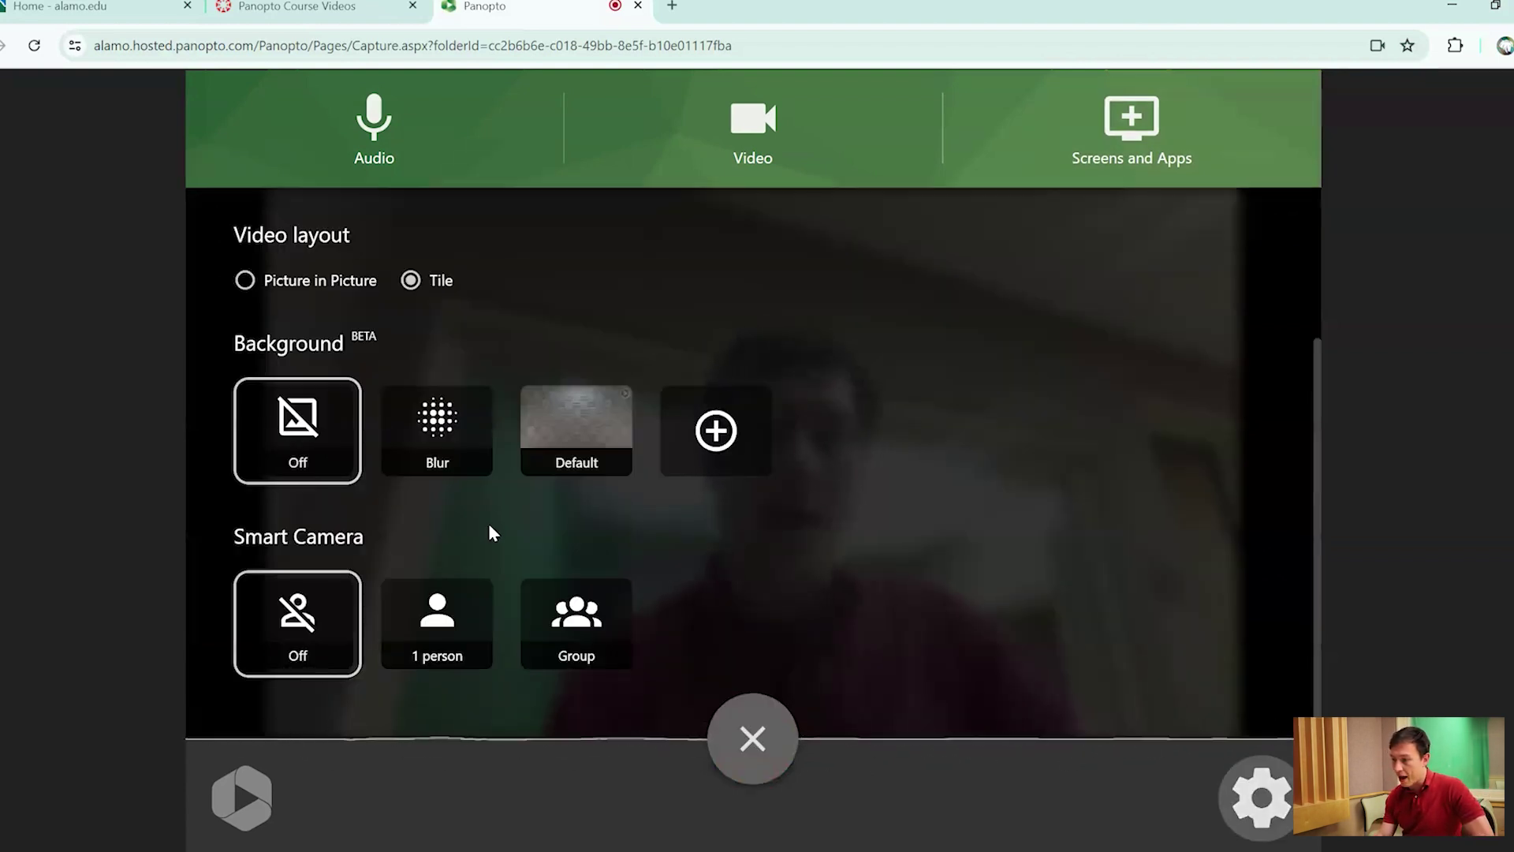
click(448, 414)
click(761, 733)
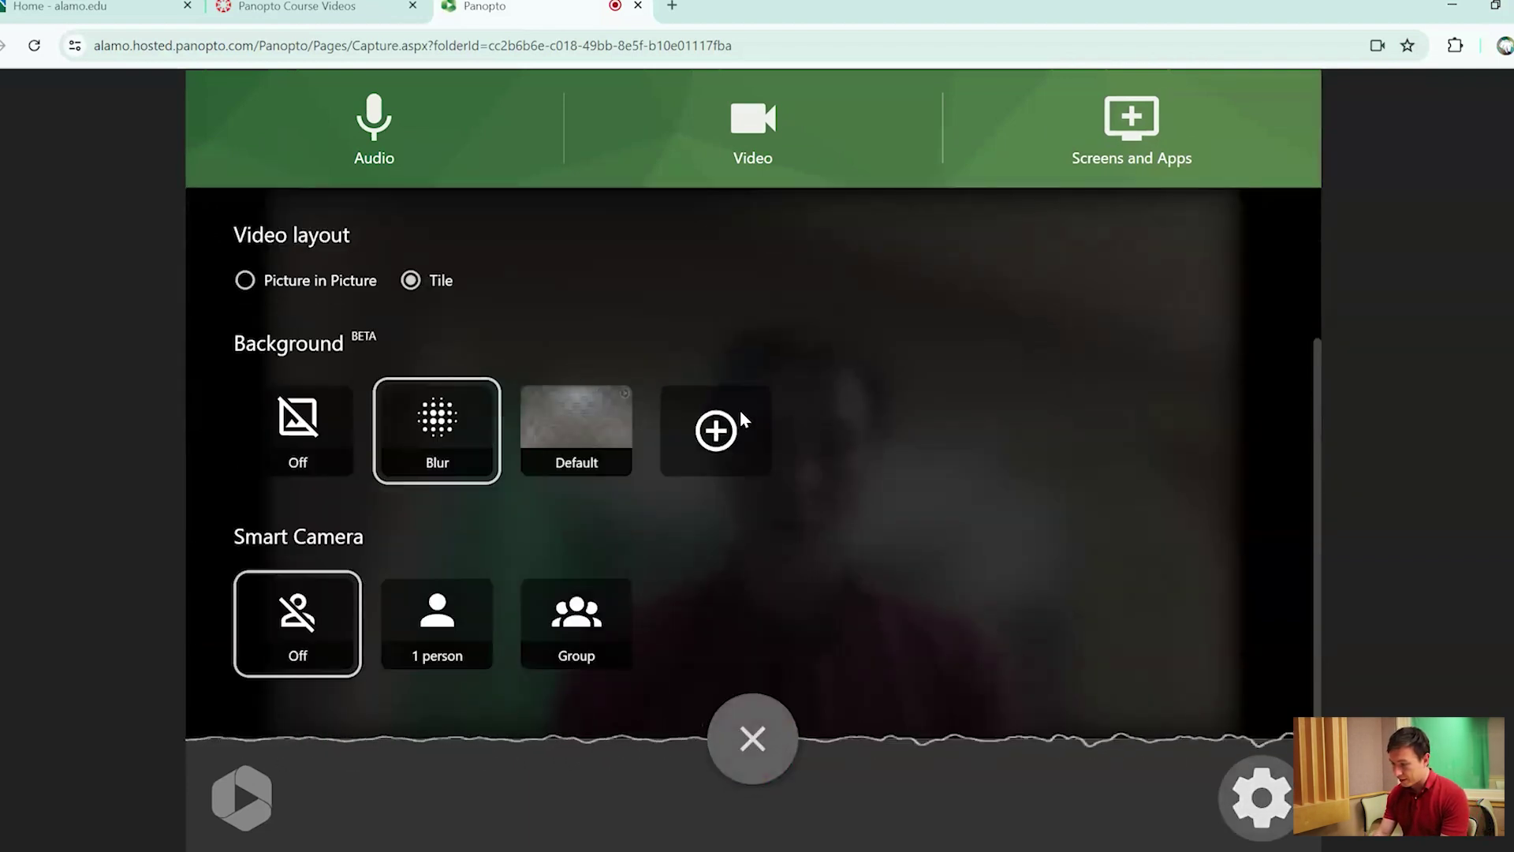
click(608, 409)
click(783, 749)
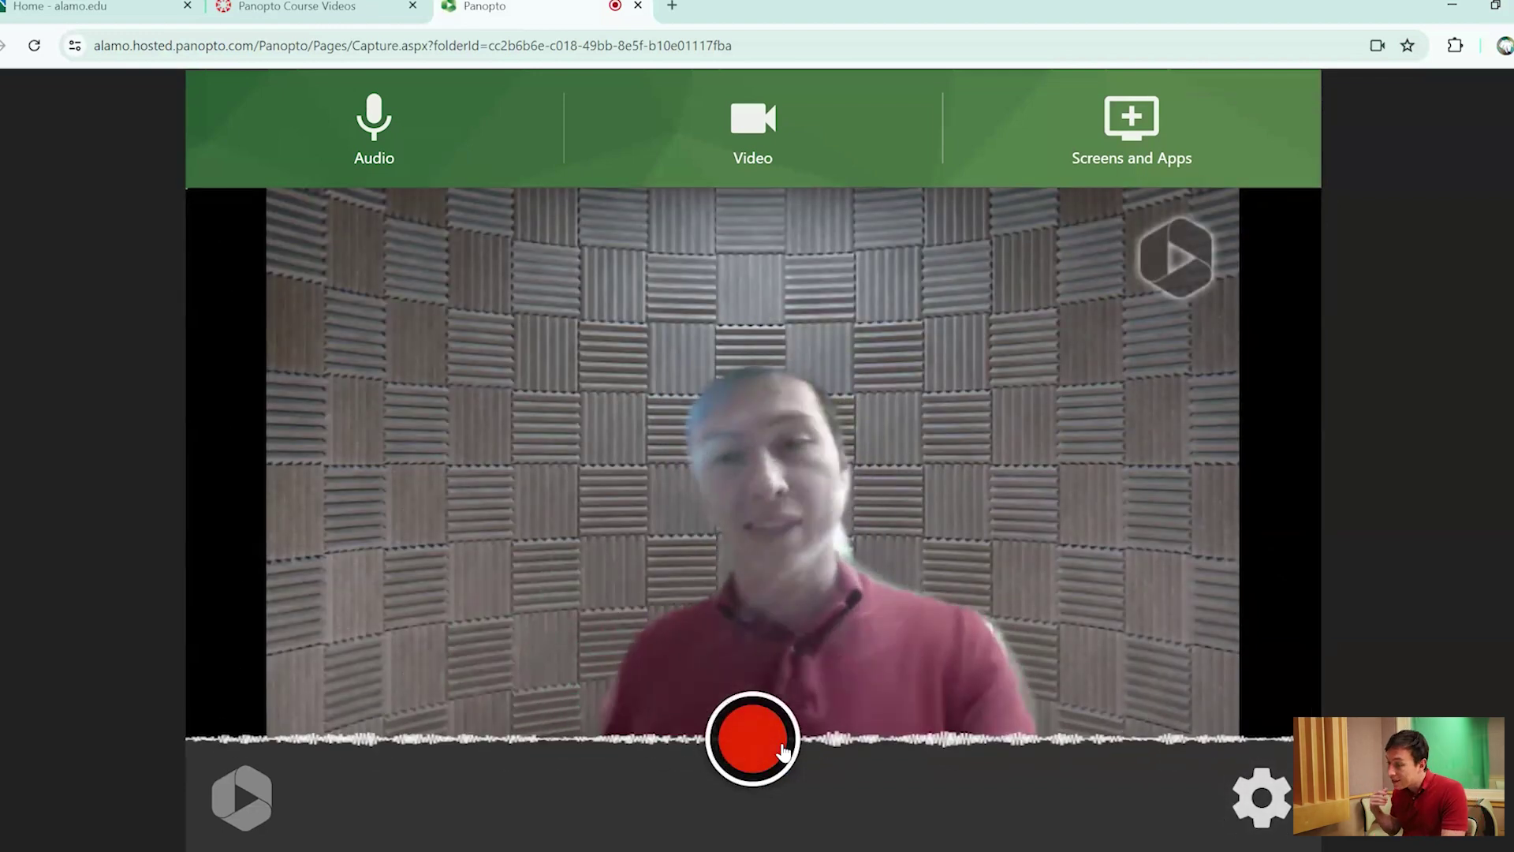
click(1262, 796)
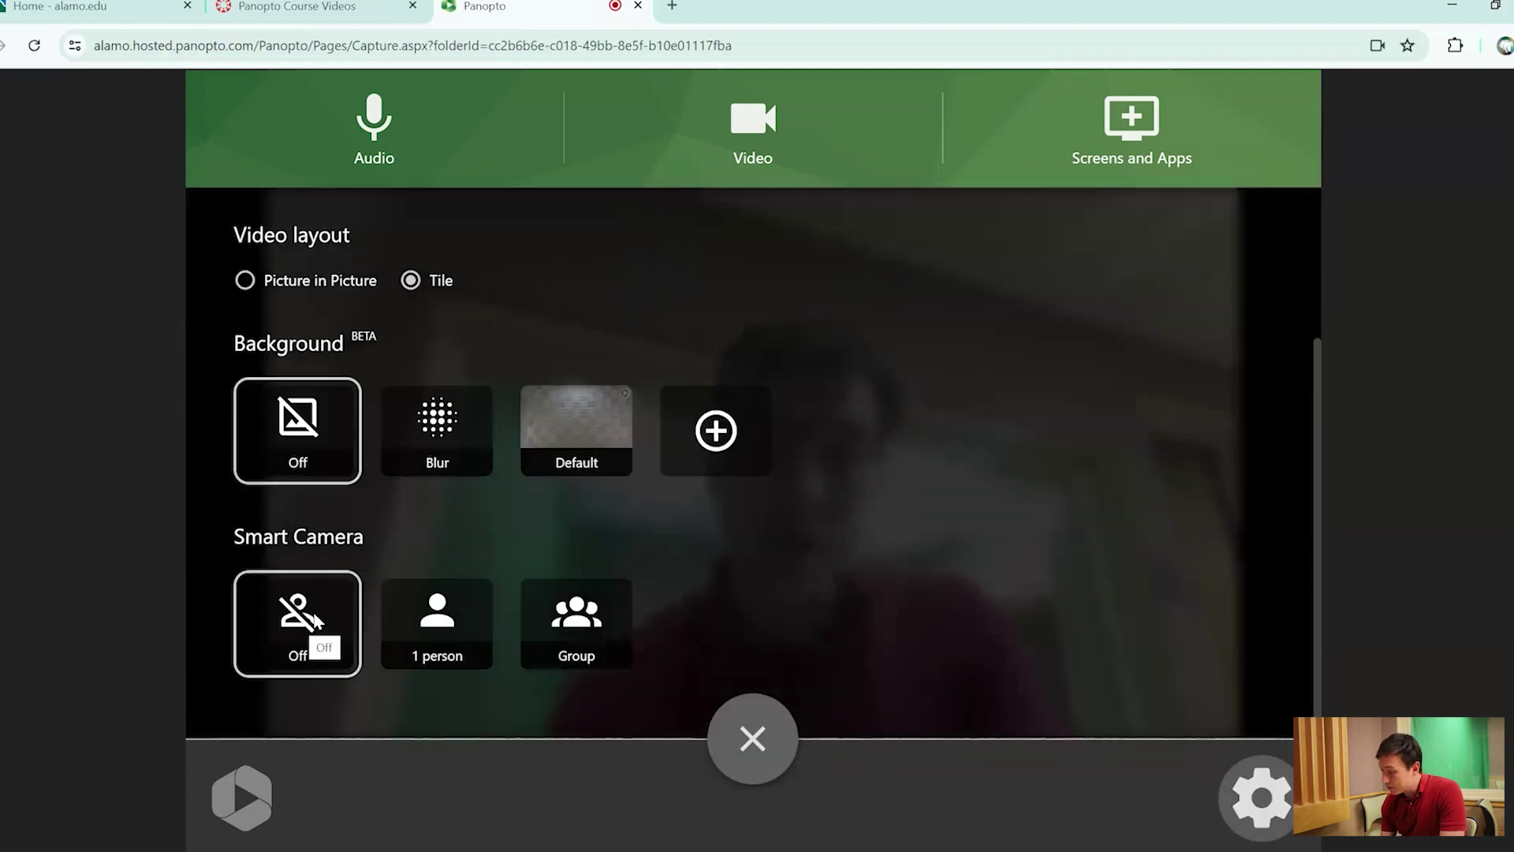
Step: Set Smart Camera to follow 1 person and preview the tracking
click(753, 739)
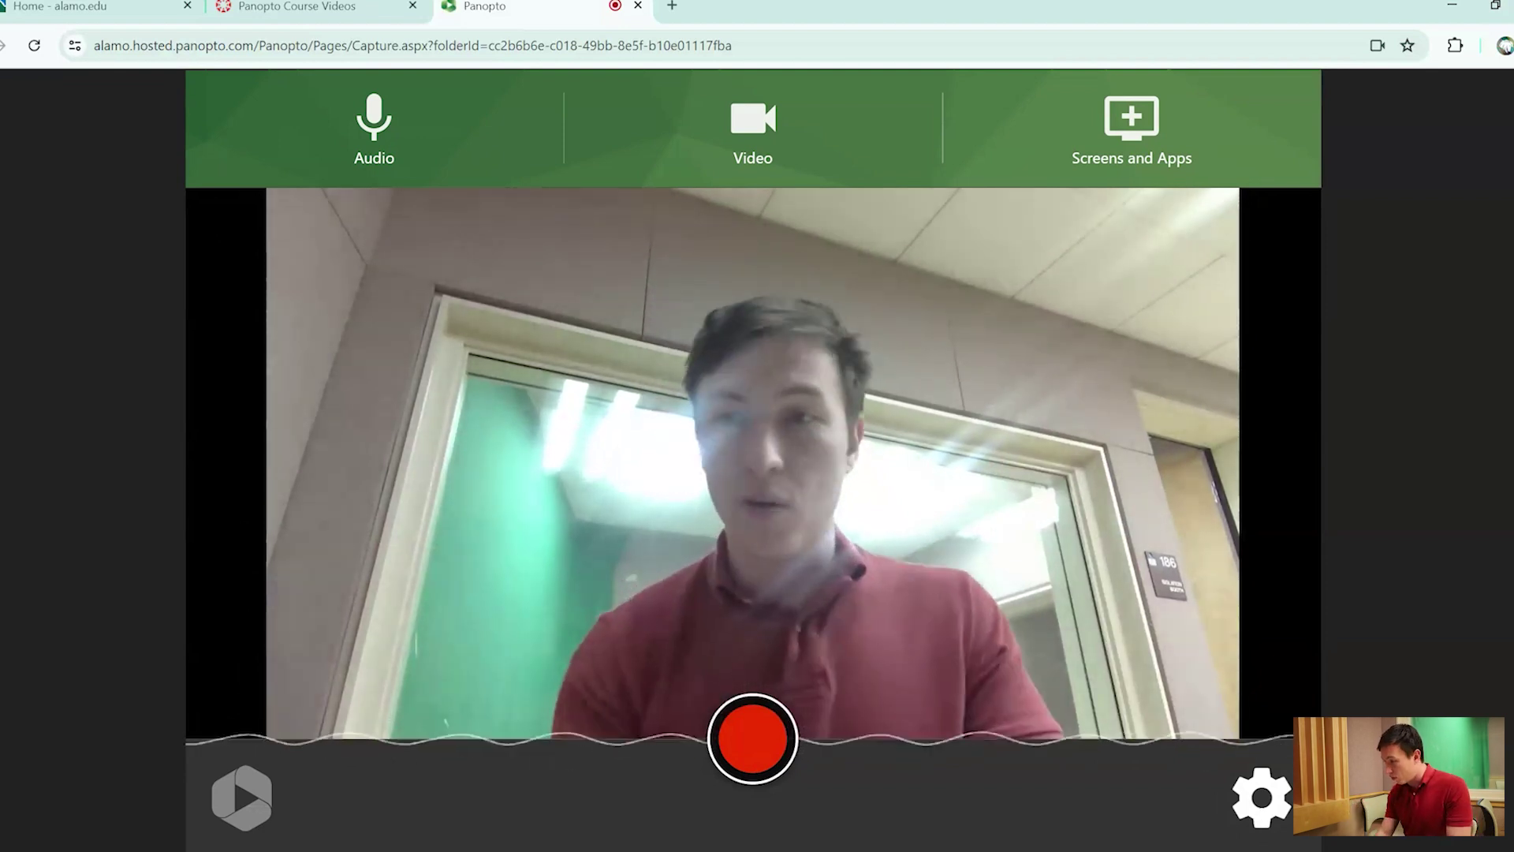
click(1259, 818)
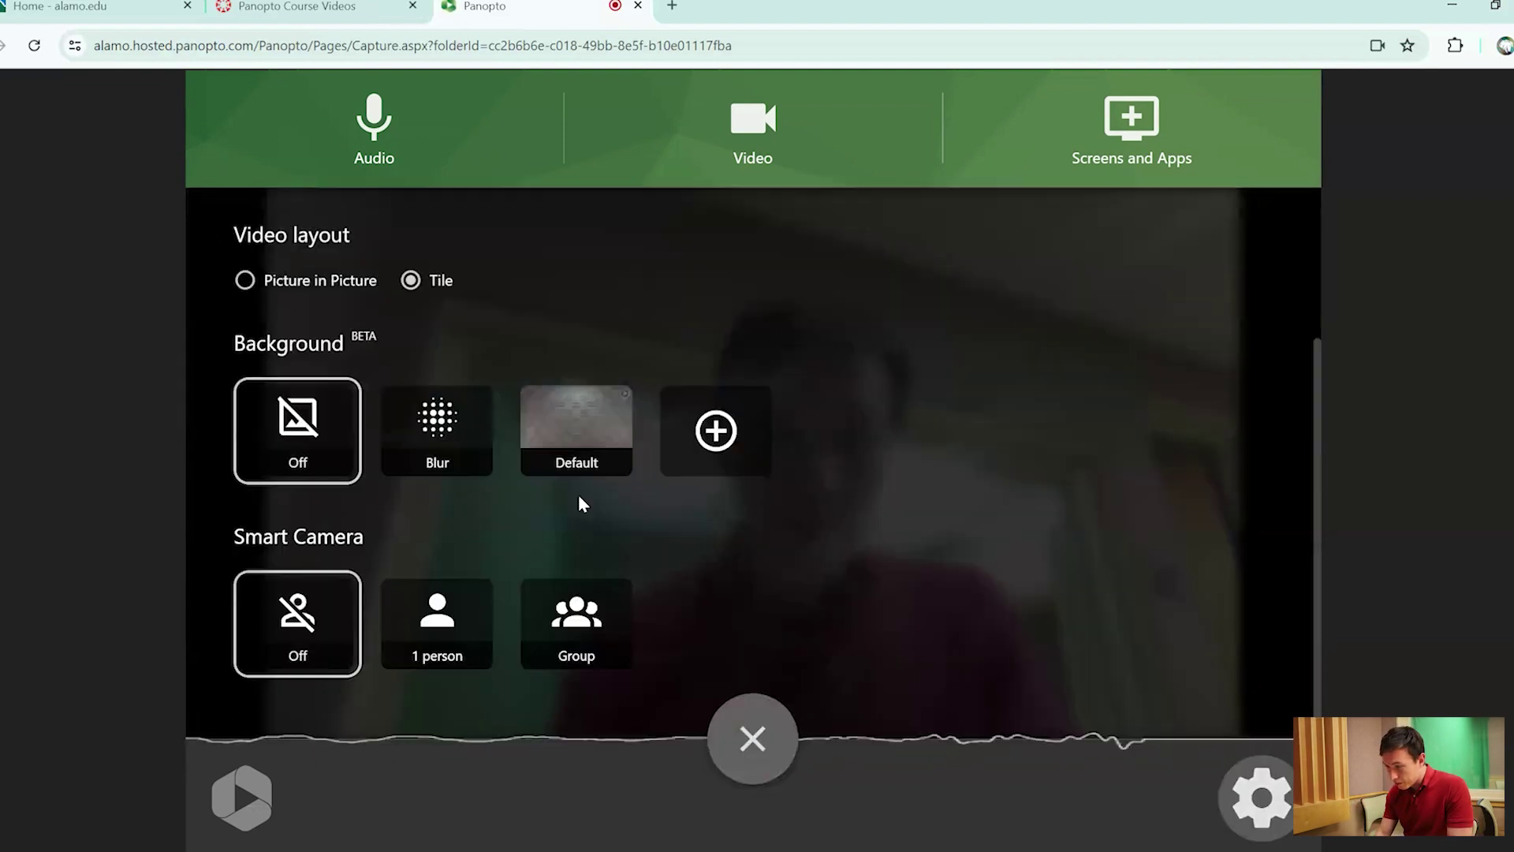
click(430, 640)
click(752, 742)
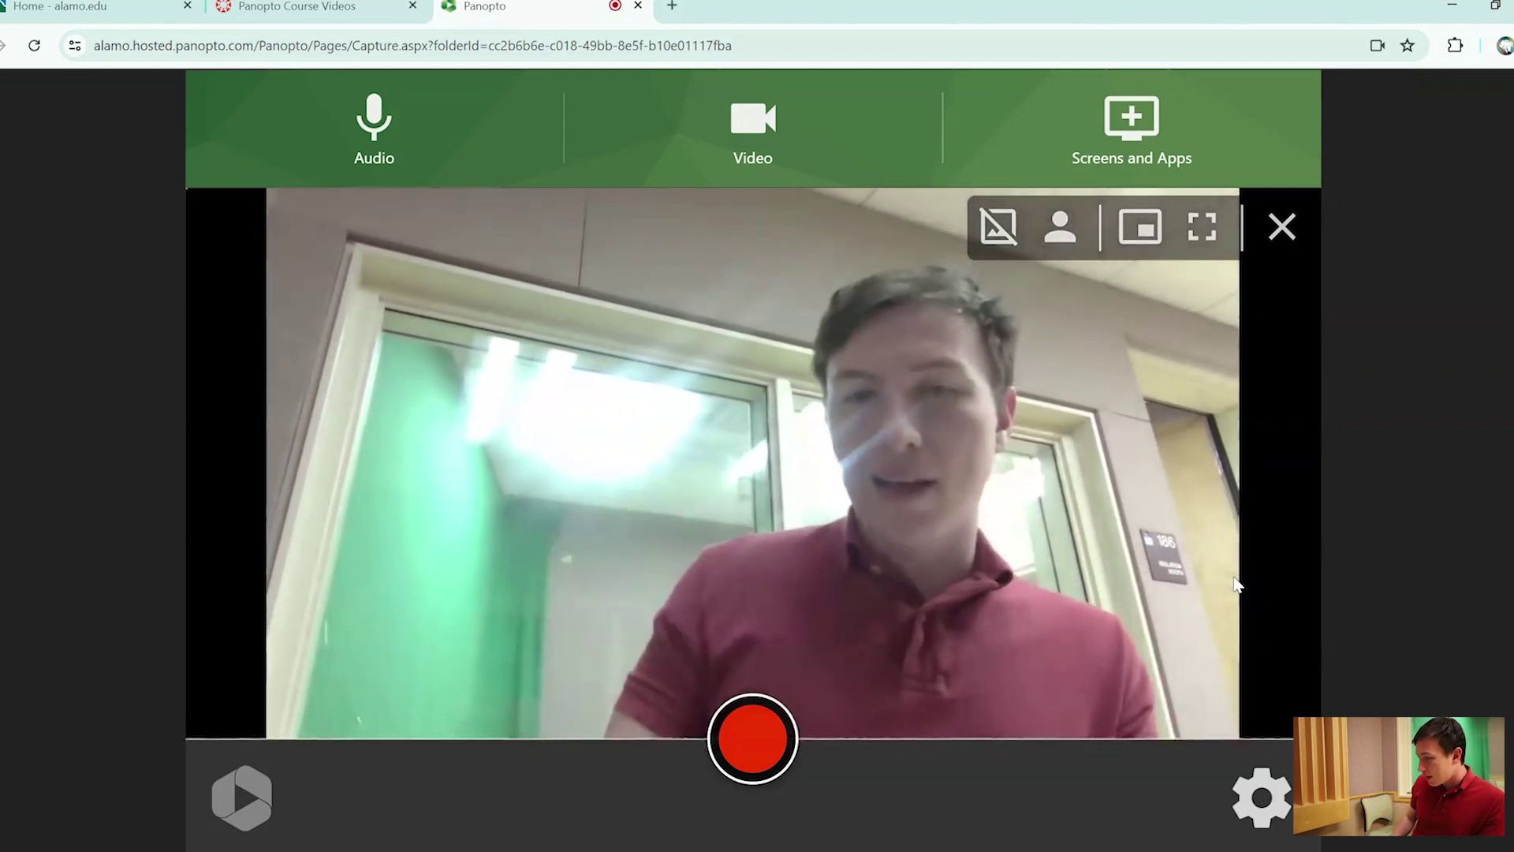
Step: Adjust Smart Camera framing again, ending with the plain webcam preview
click(1251, 817)
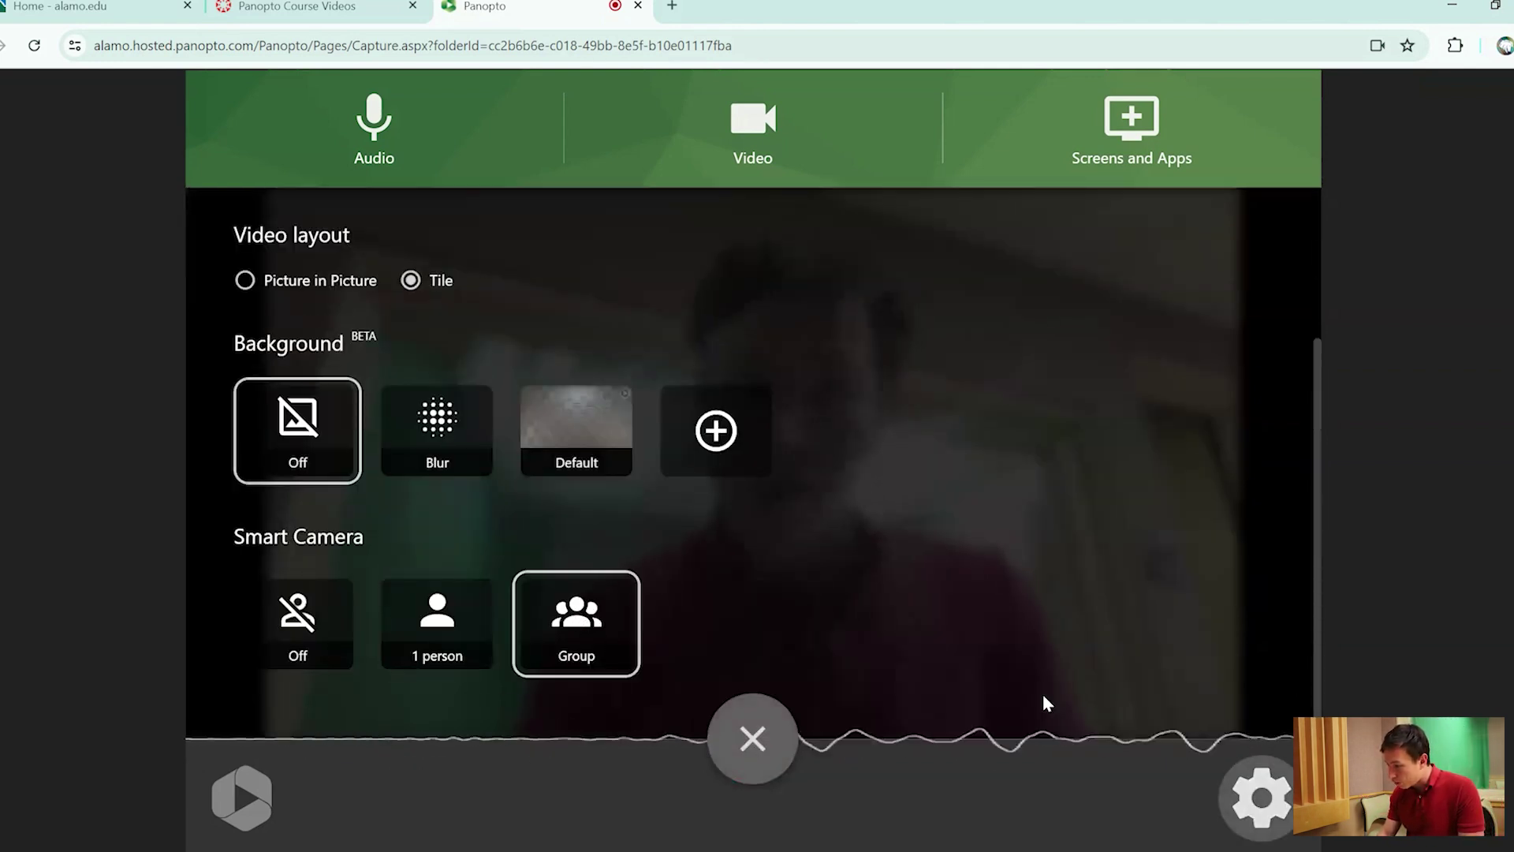
click(759, 738)
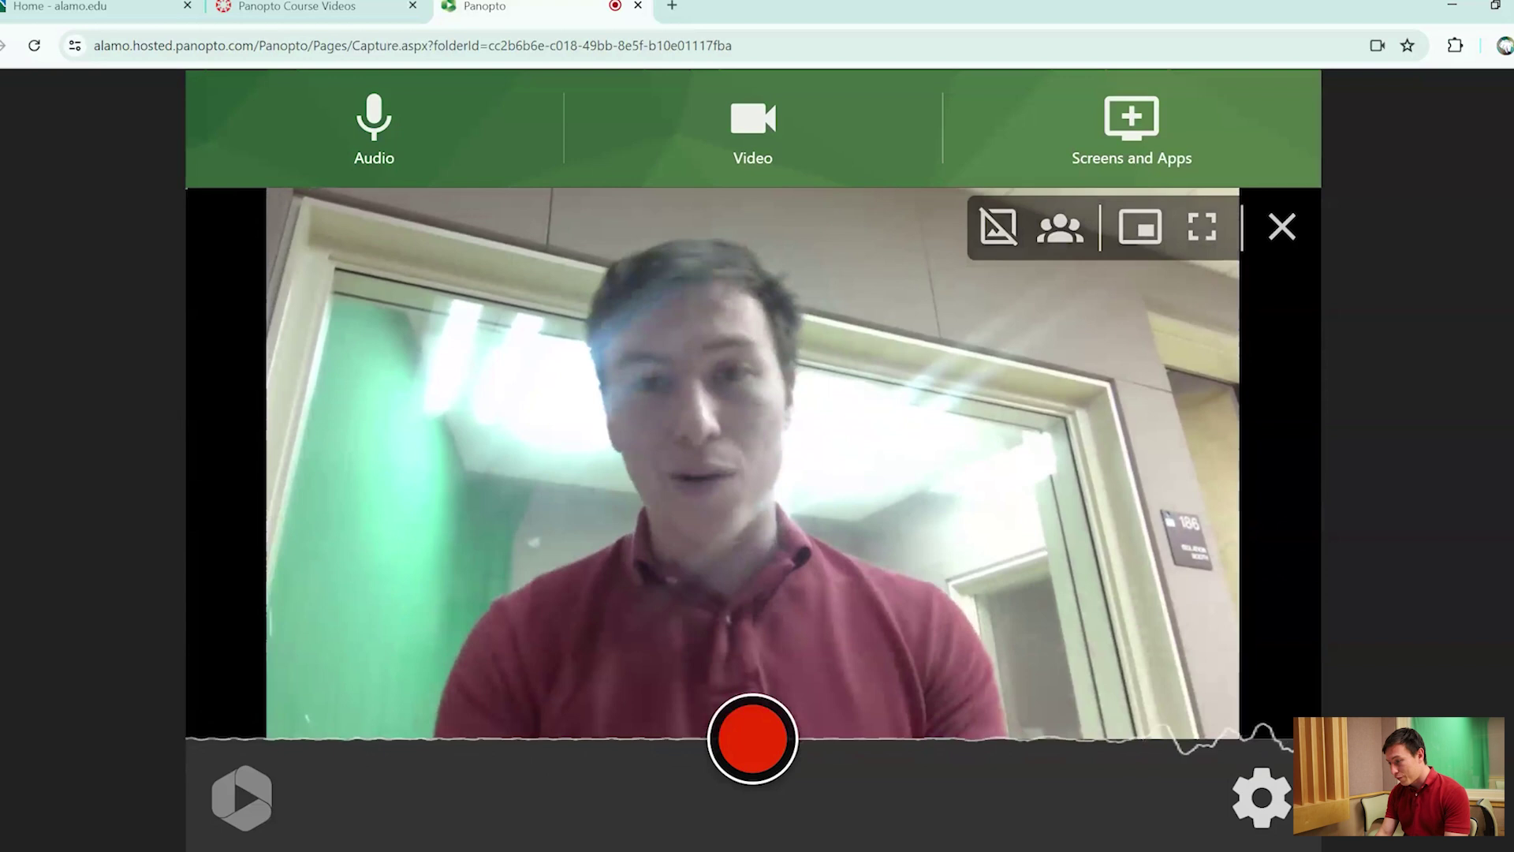
click(998, 226)
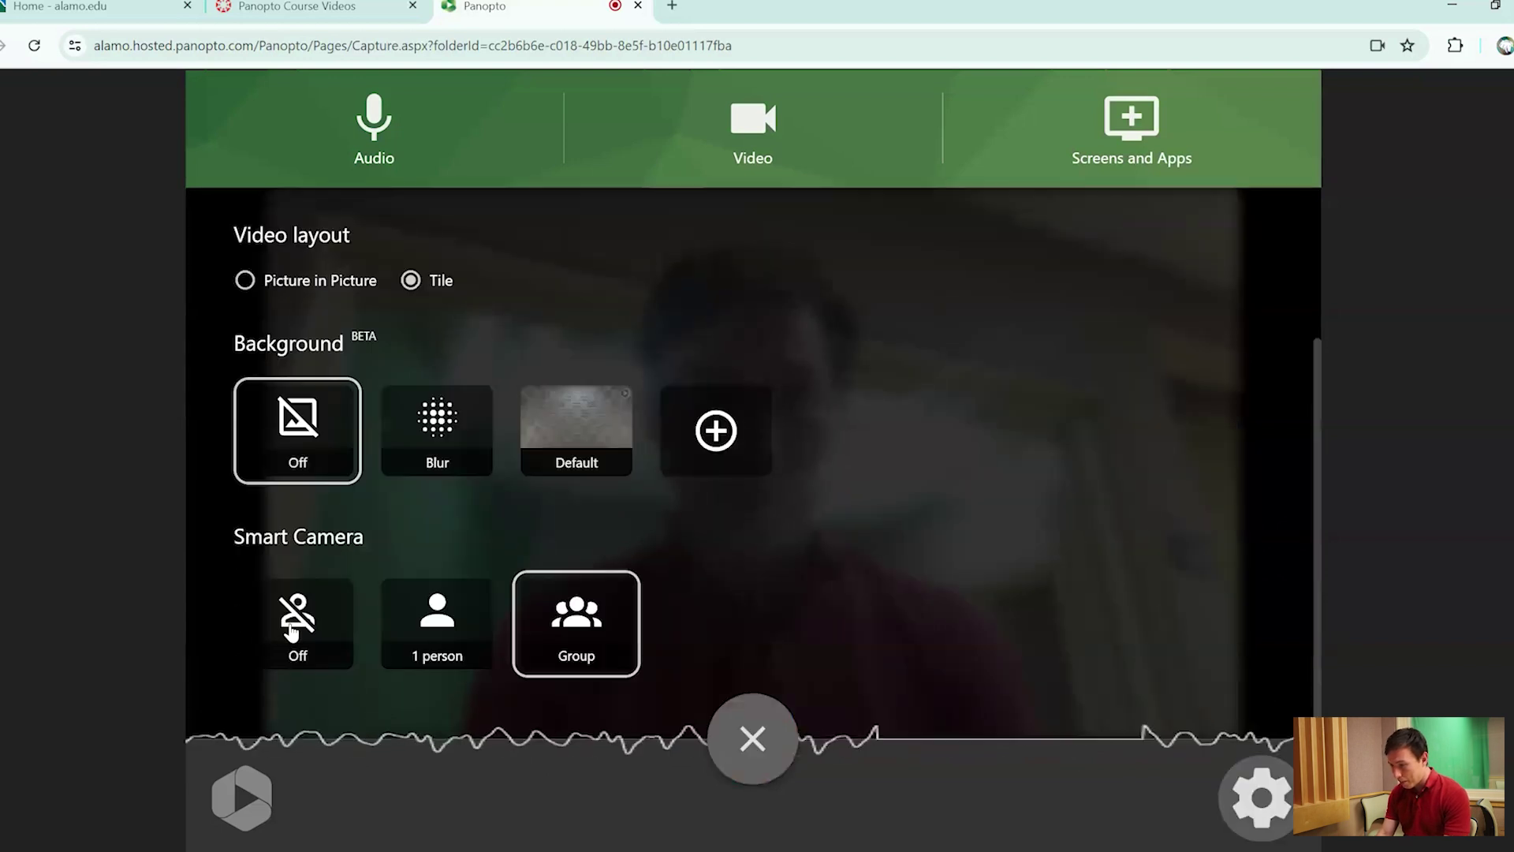
click(752, 738)
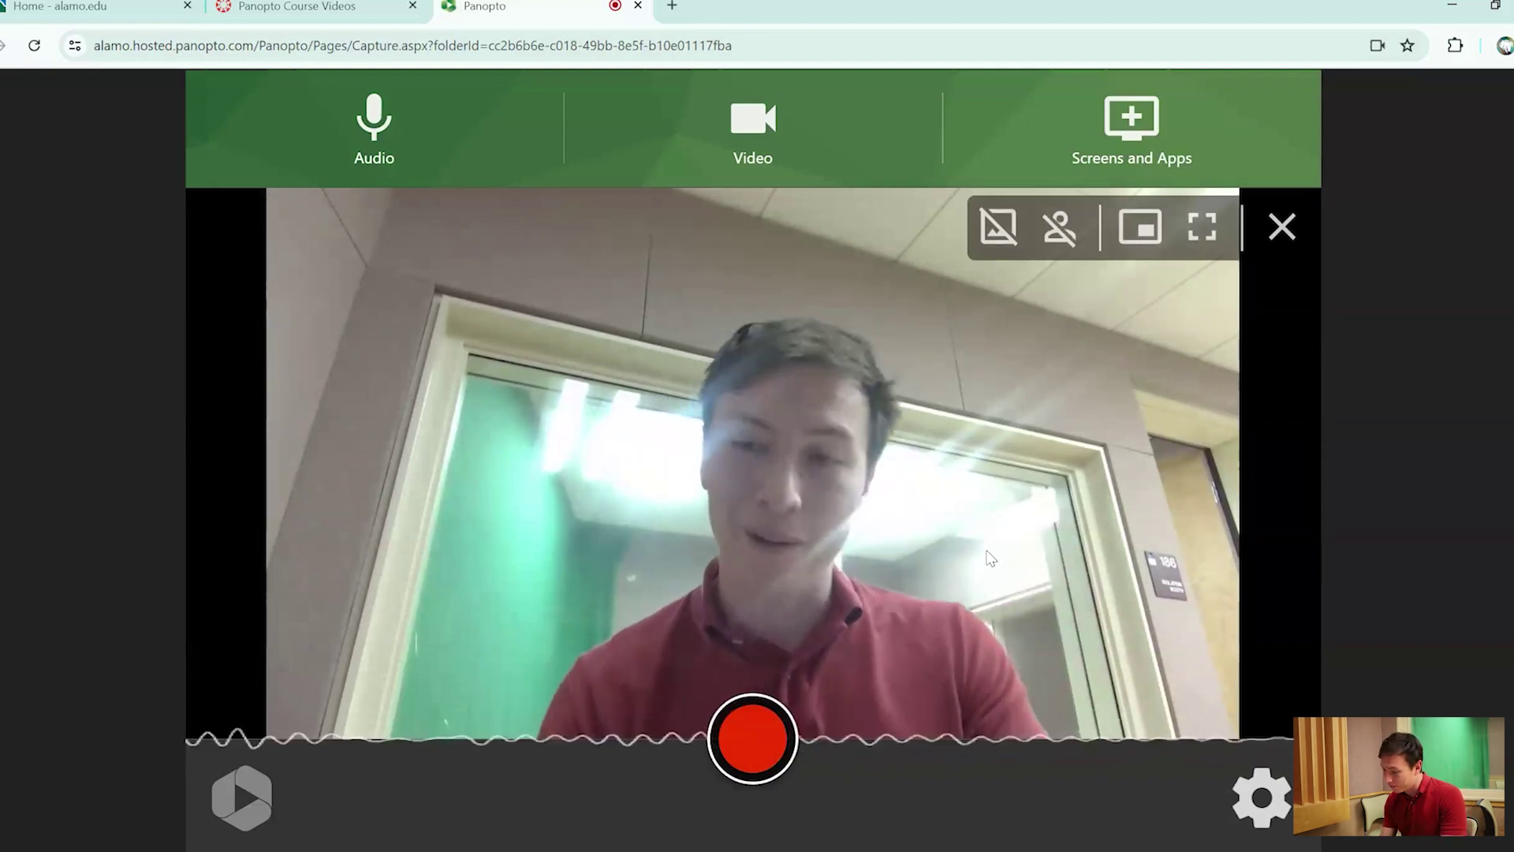
Step: Record a 5-second webcam clip and stop it
click(742, 742)
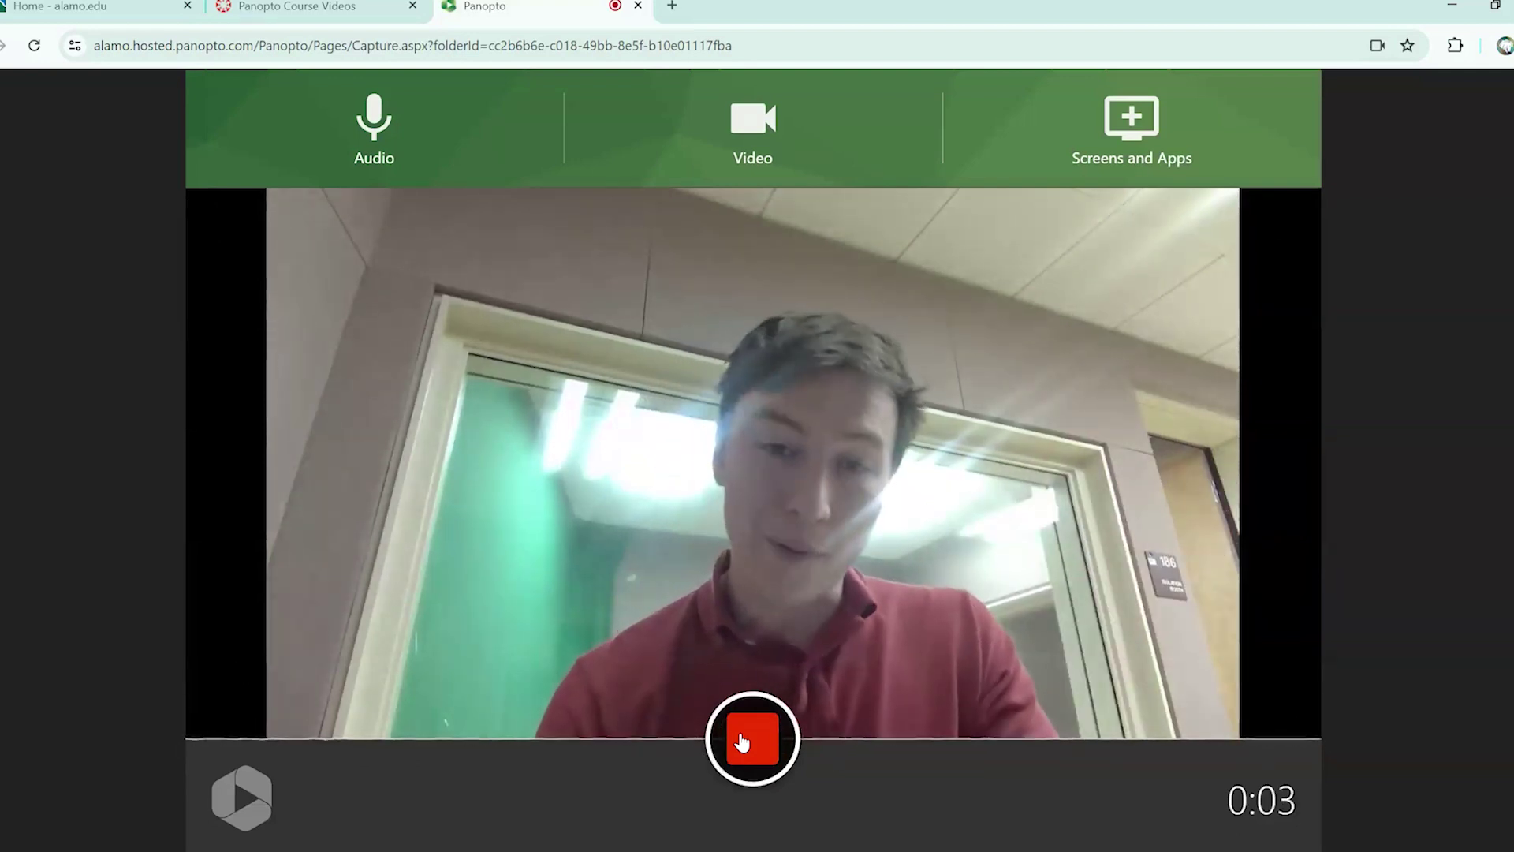
click(751, 739)
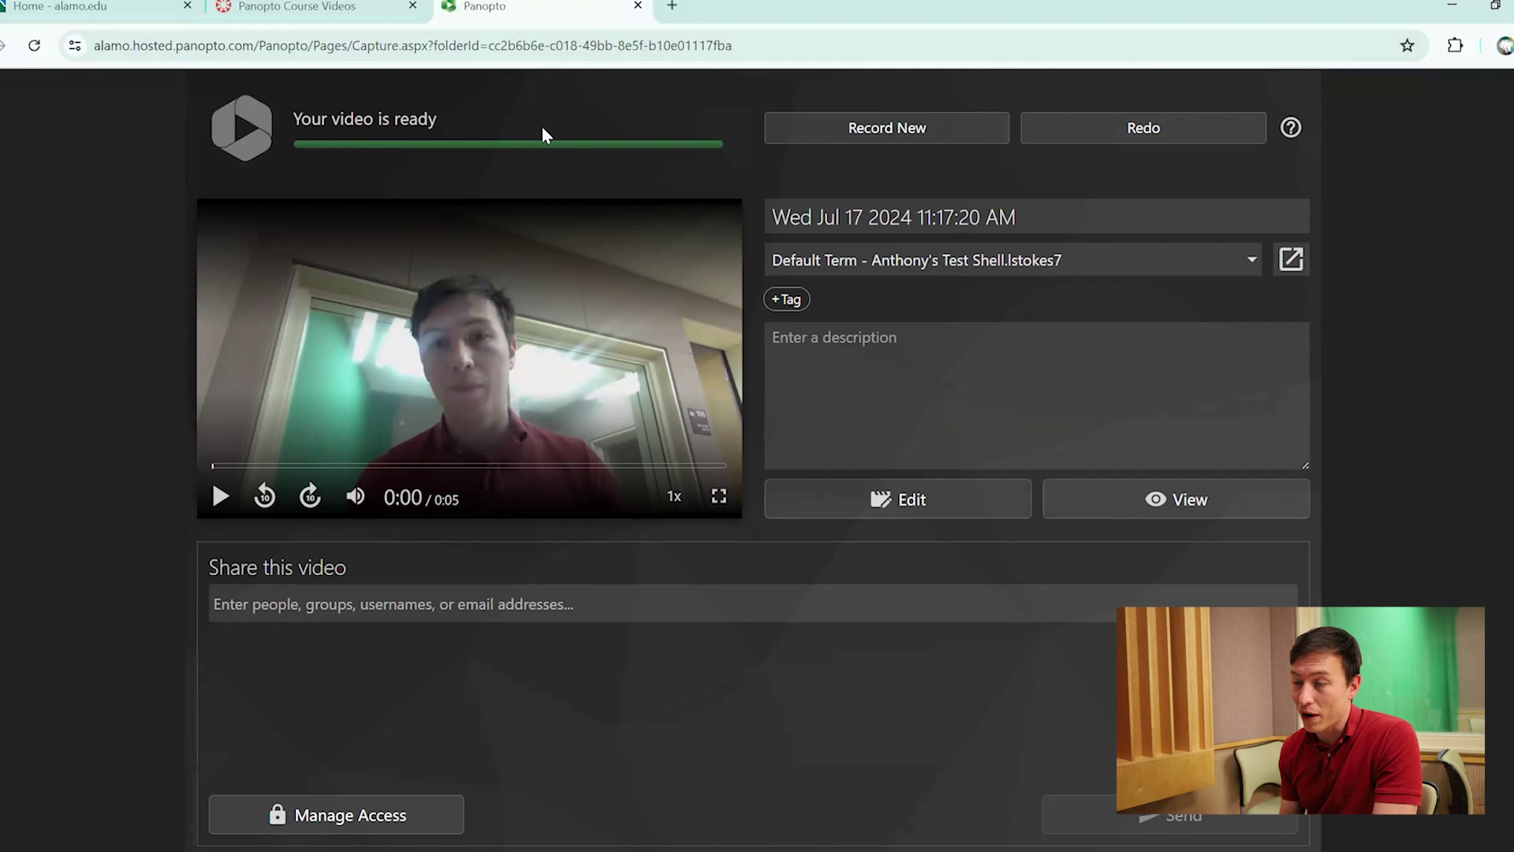
Step: Title the recording 'Test Video' and add the description 'Watch this please.'
click(969, 221)
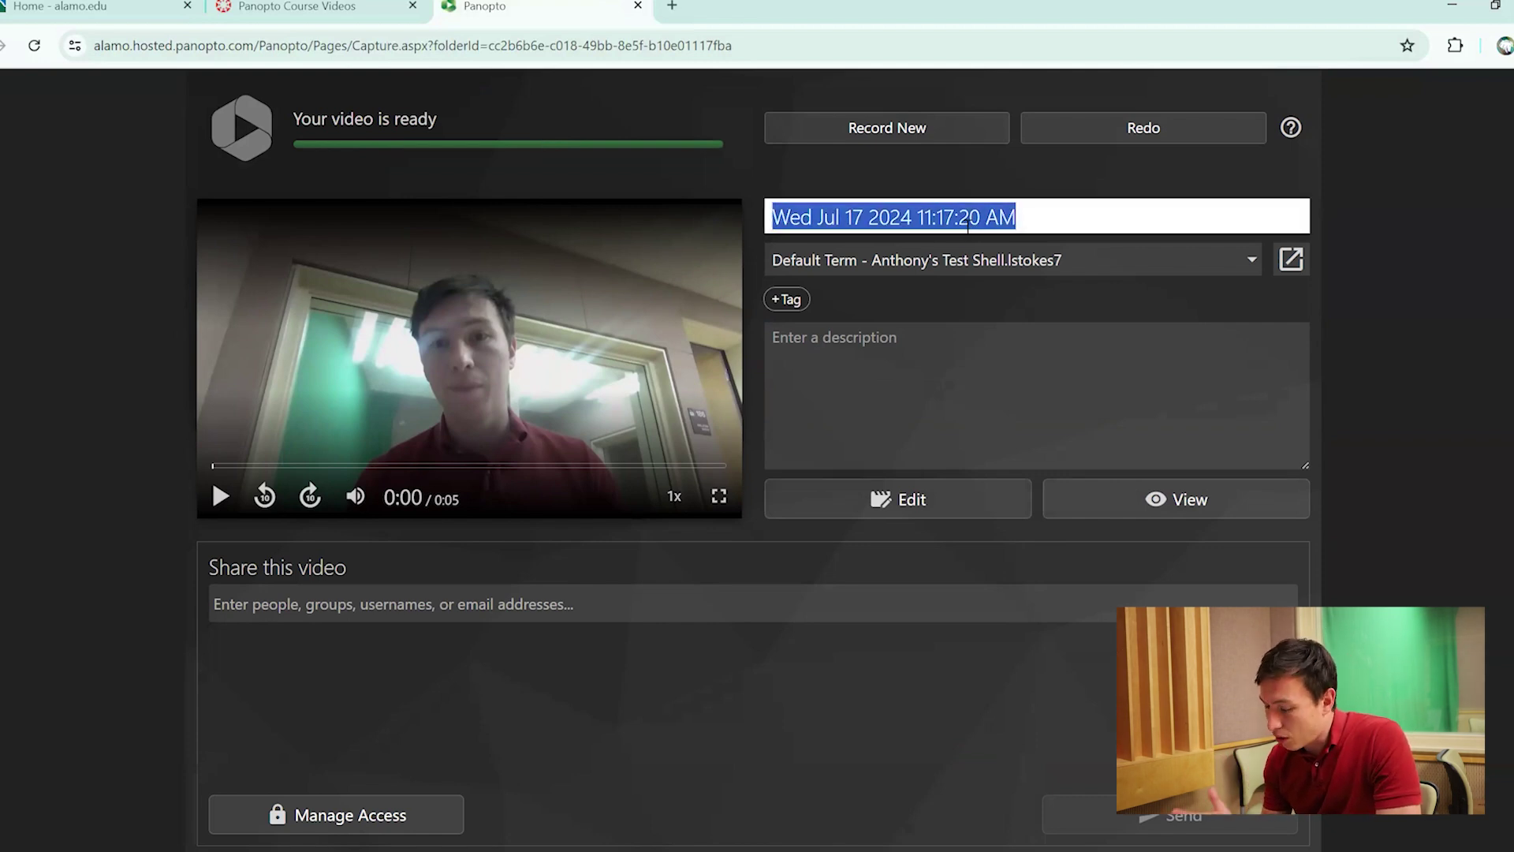
text(Test Video)
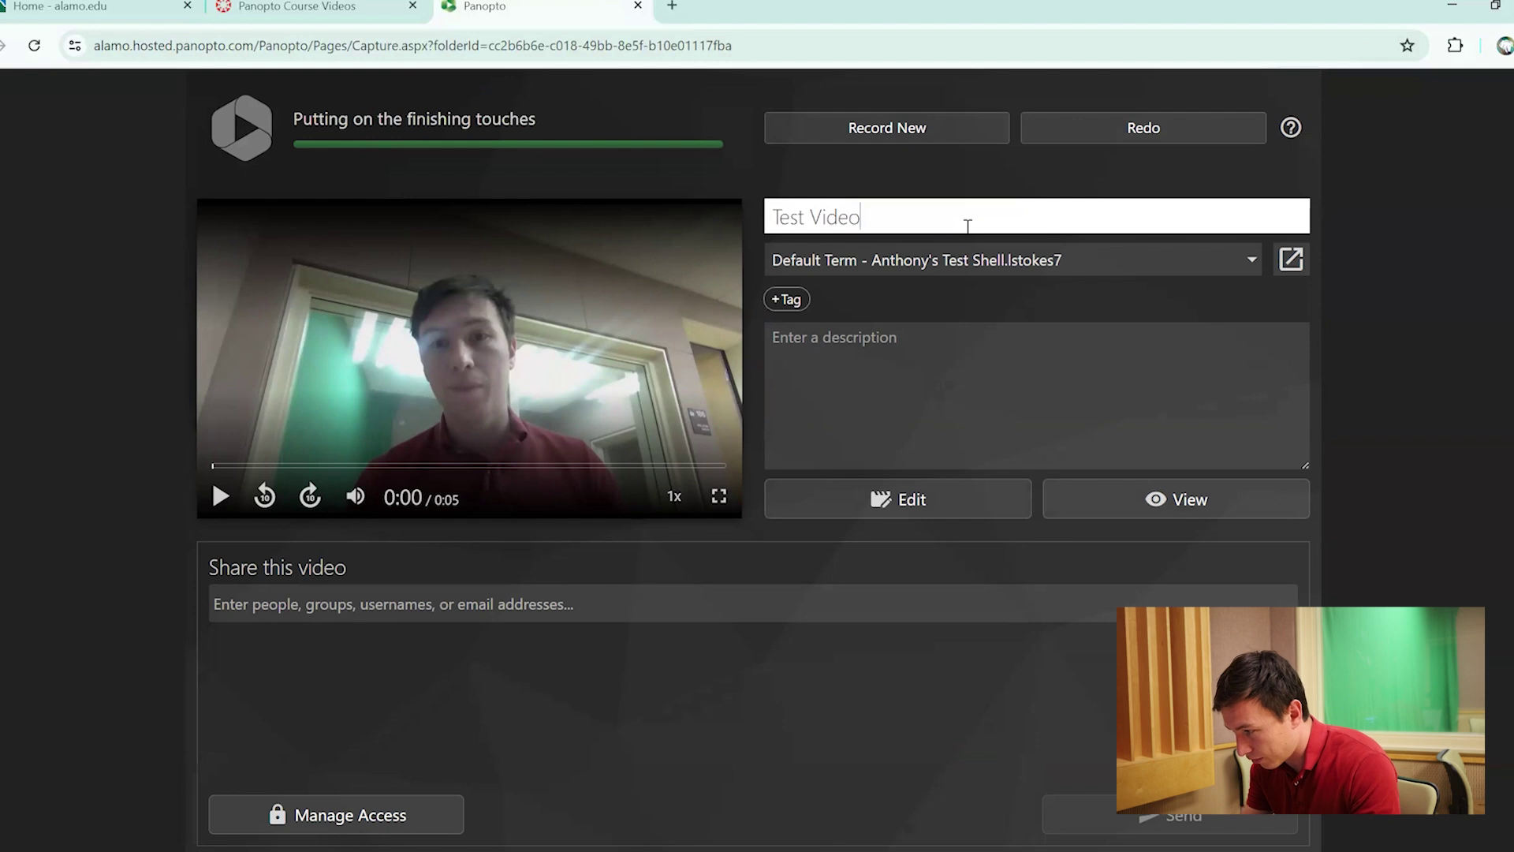
click(961, 378)
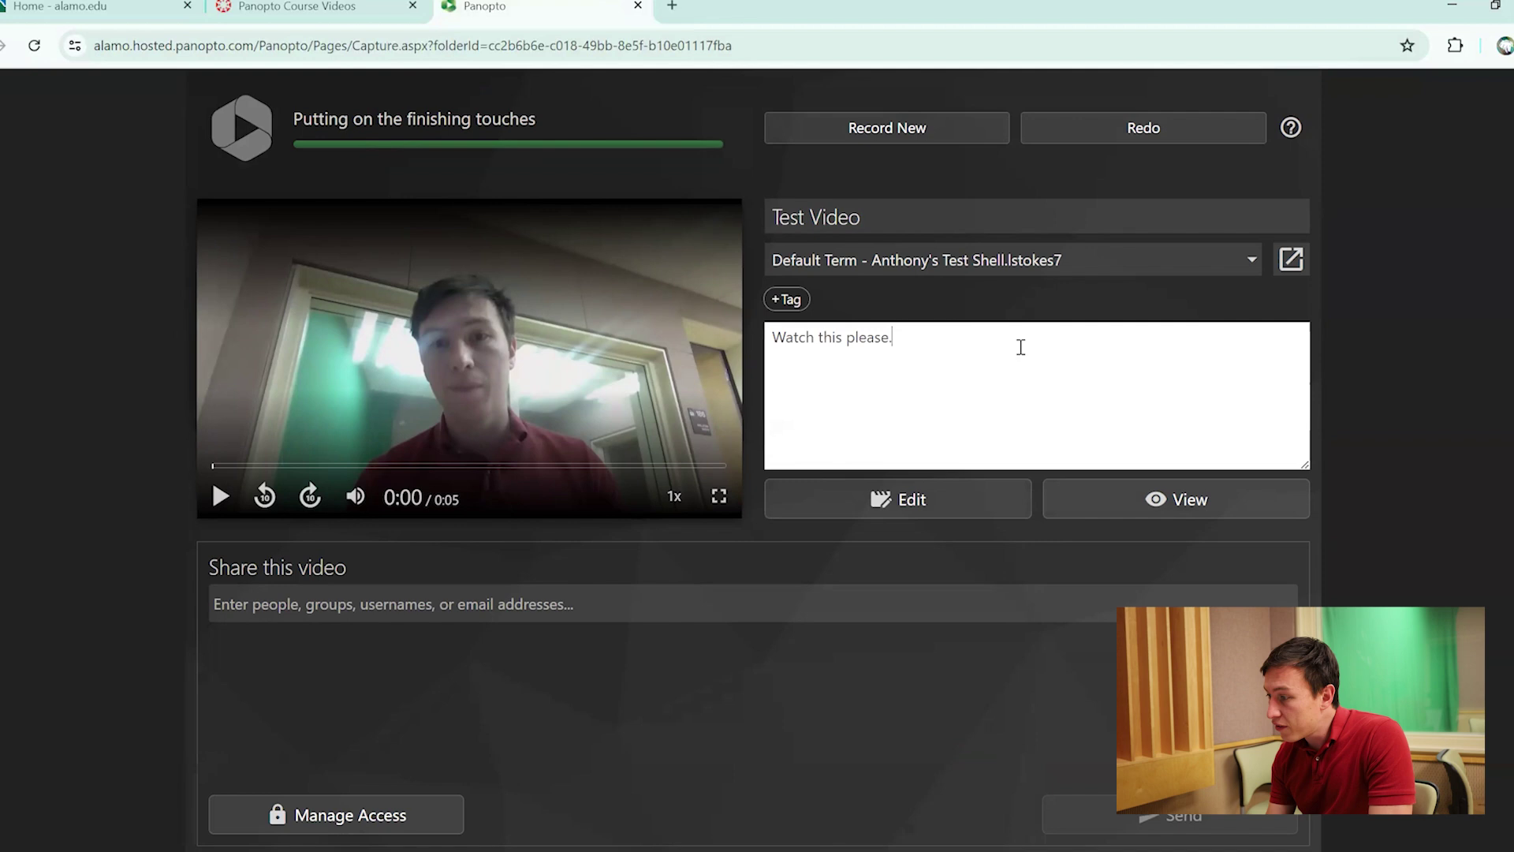
Step: Keep the course's default term folder as the recording's destination
click(1253, 261)
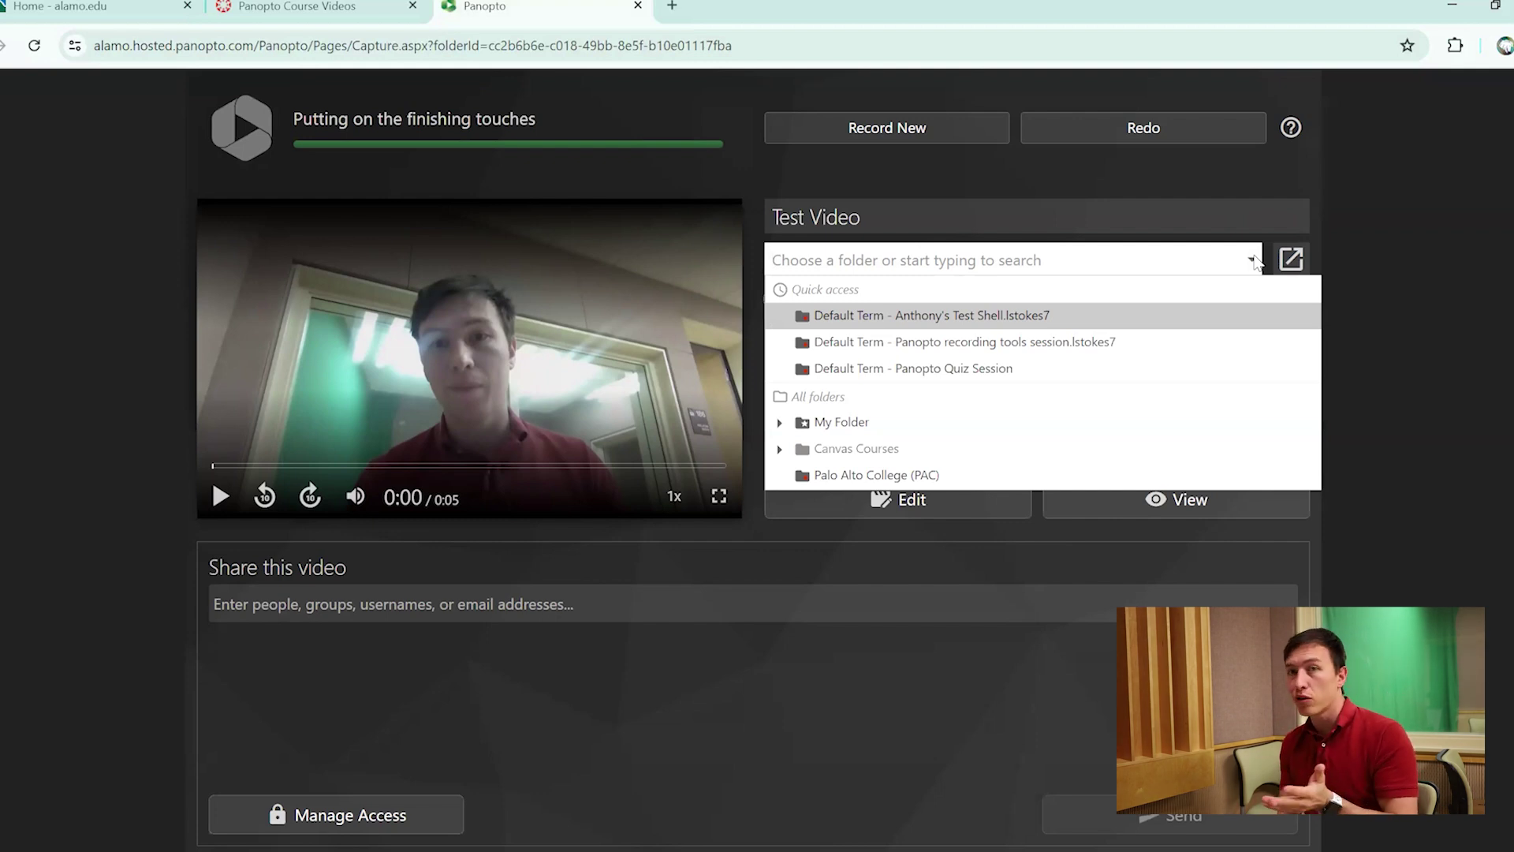
click(1254, 261)
click(1254, 261)
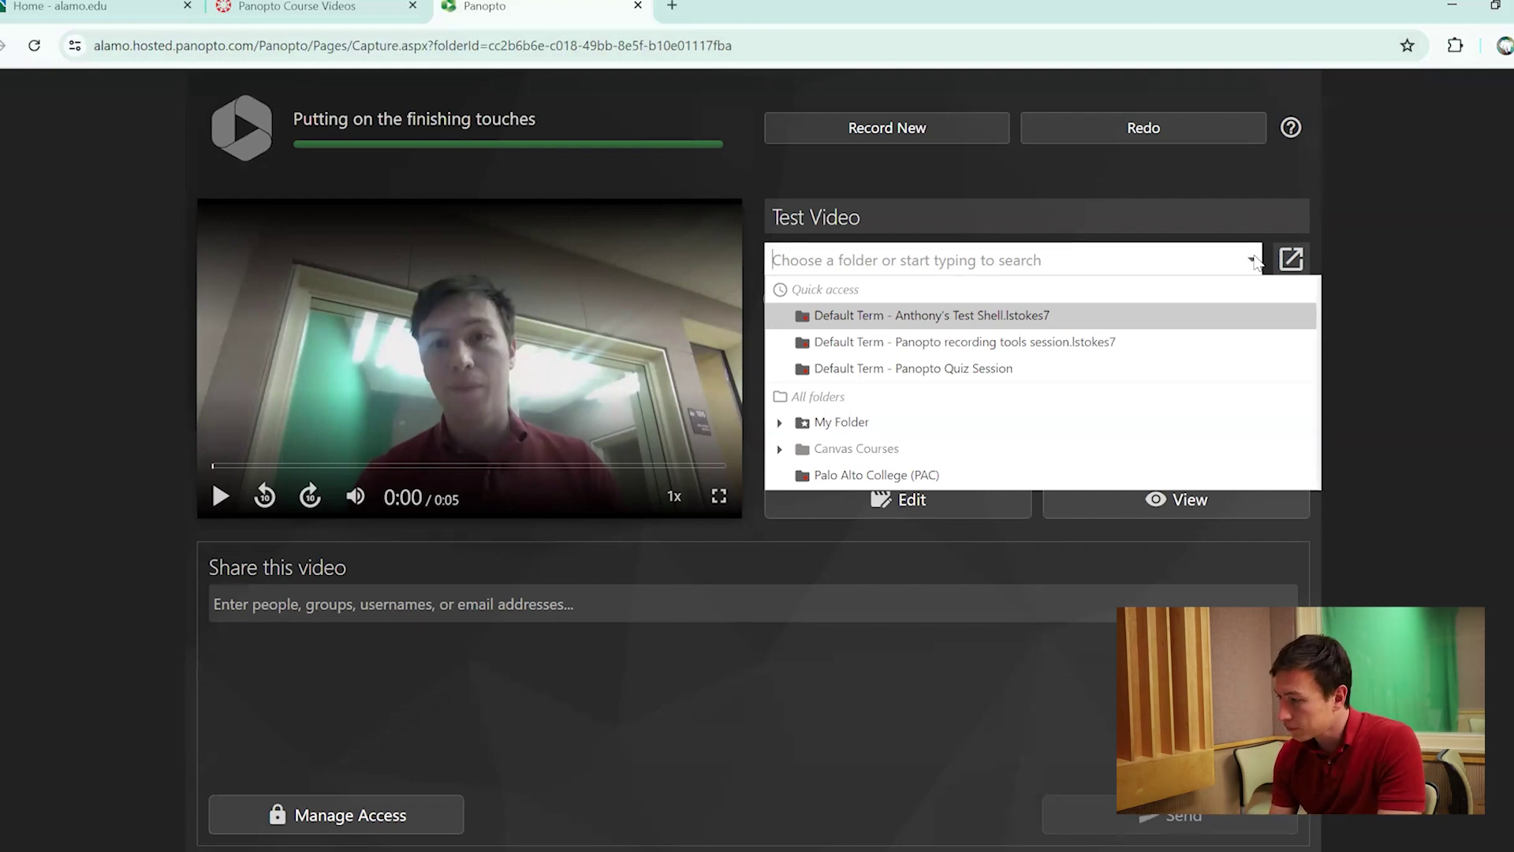
click(956, 733)
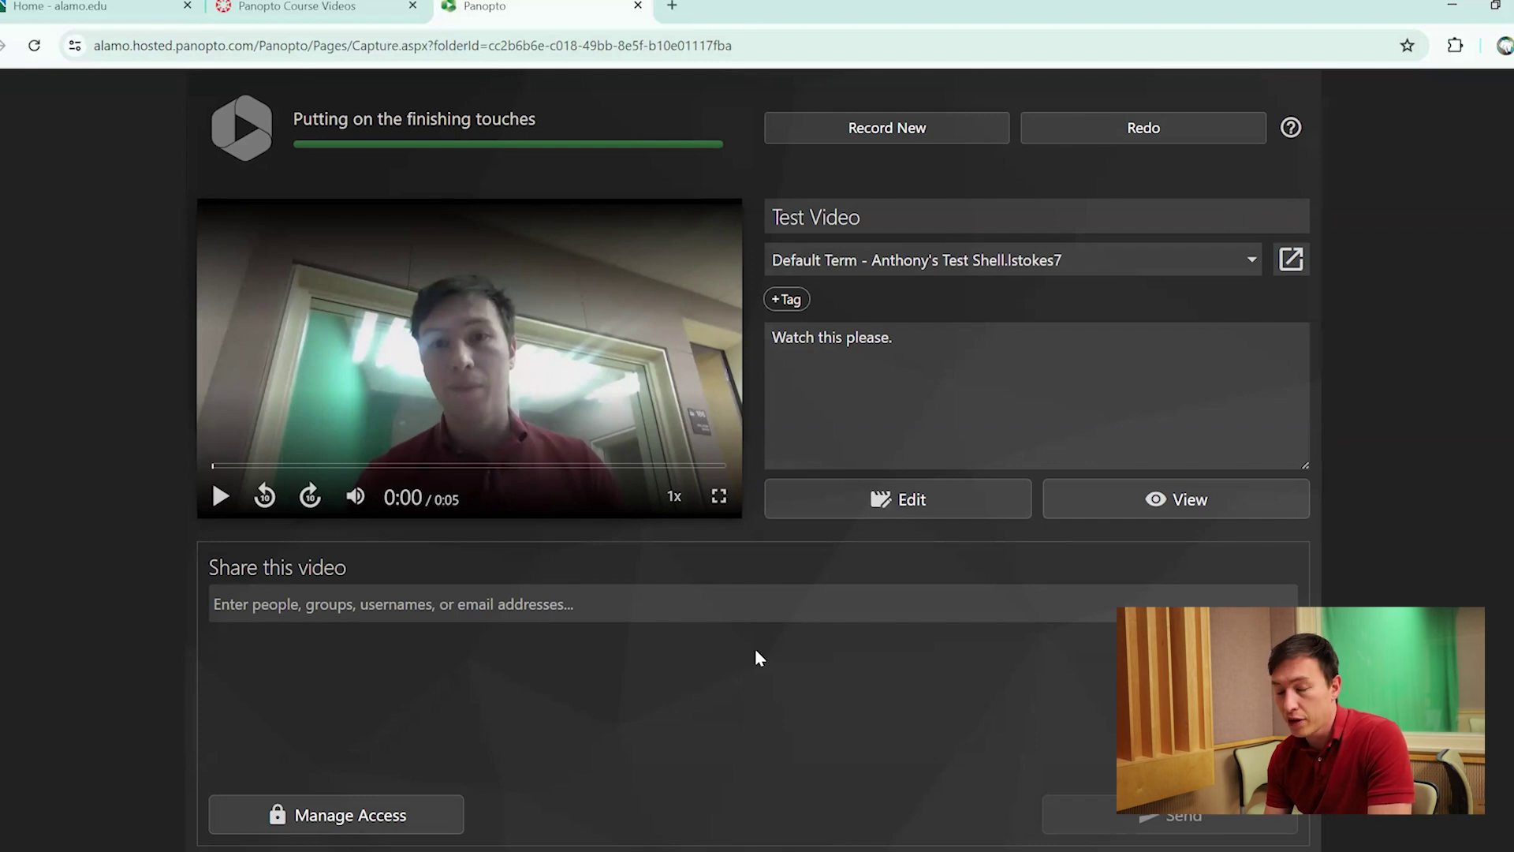
Step: Close the recording tab and refresh the Panopto Course Videos page in Canvas
click(639, 7)
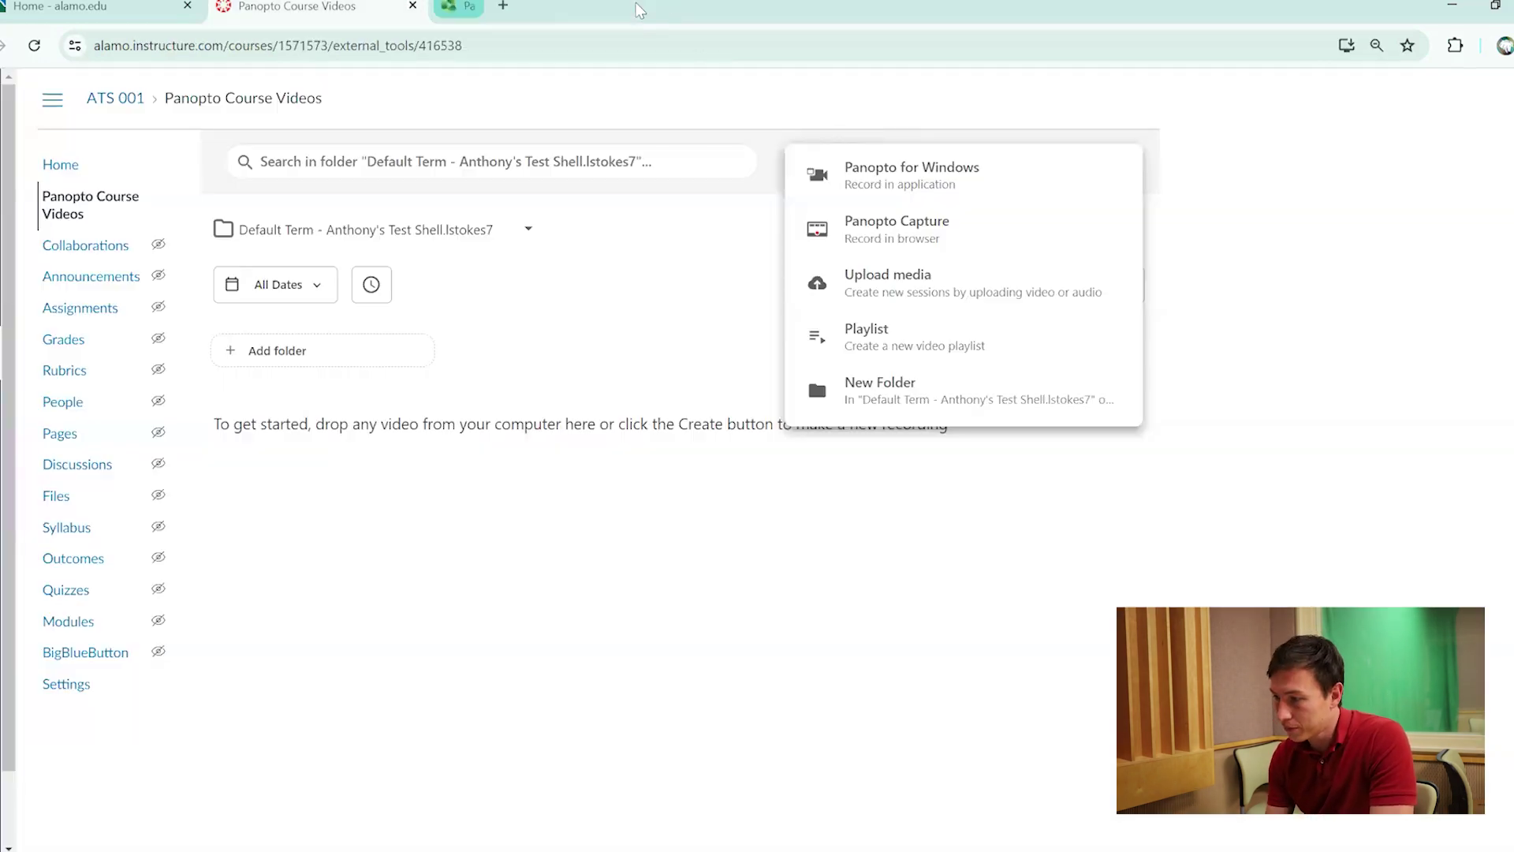
click(644, 349)
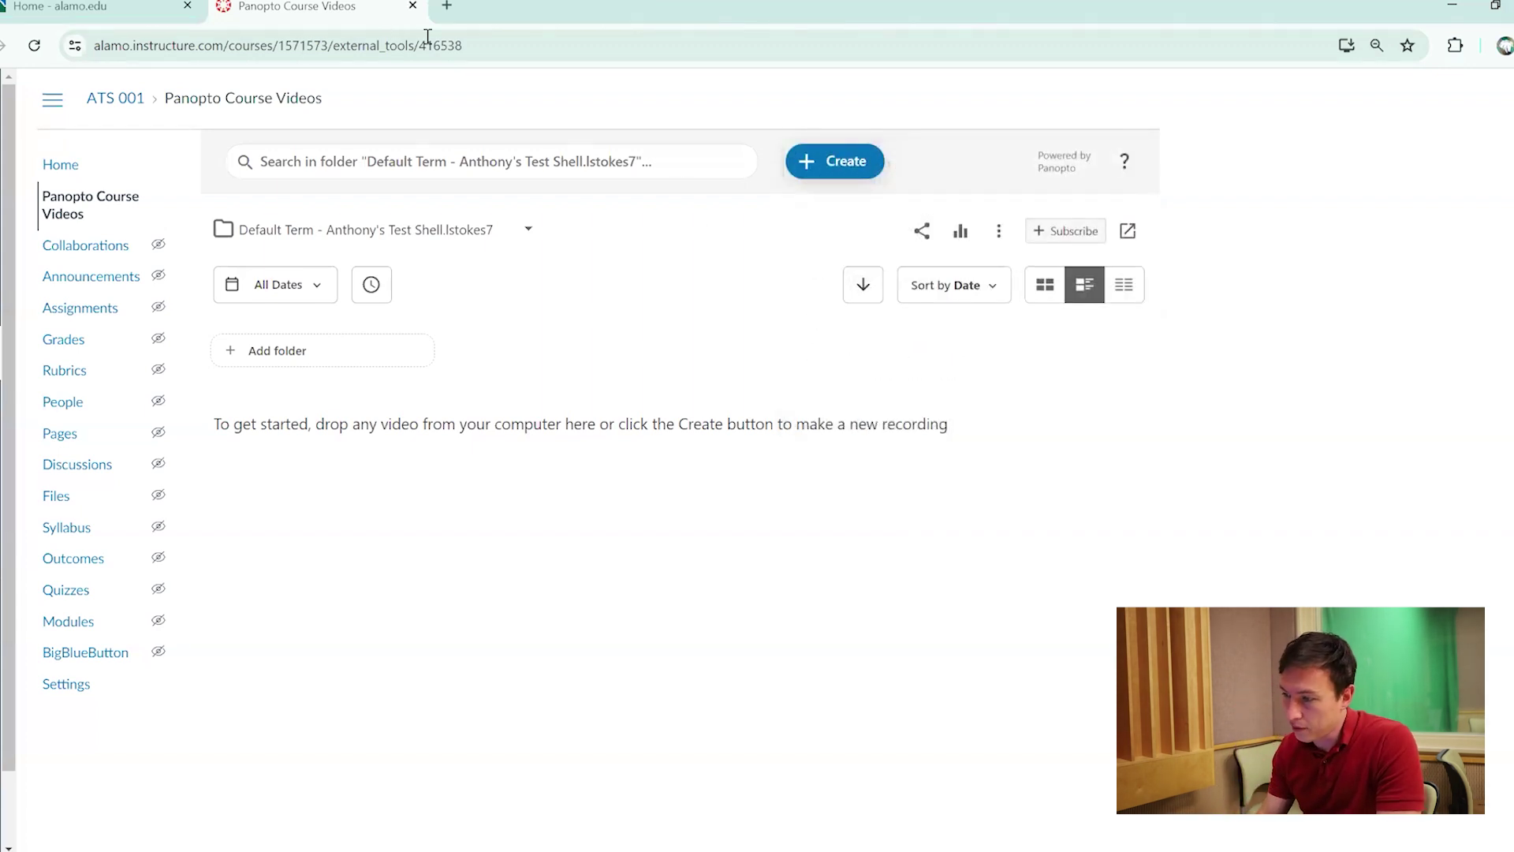
key(F5)
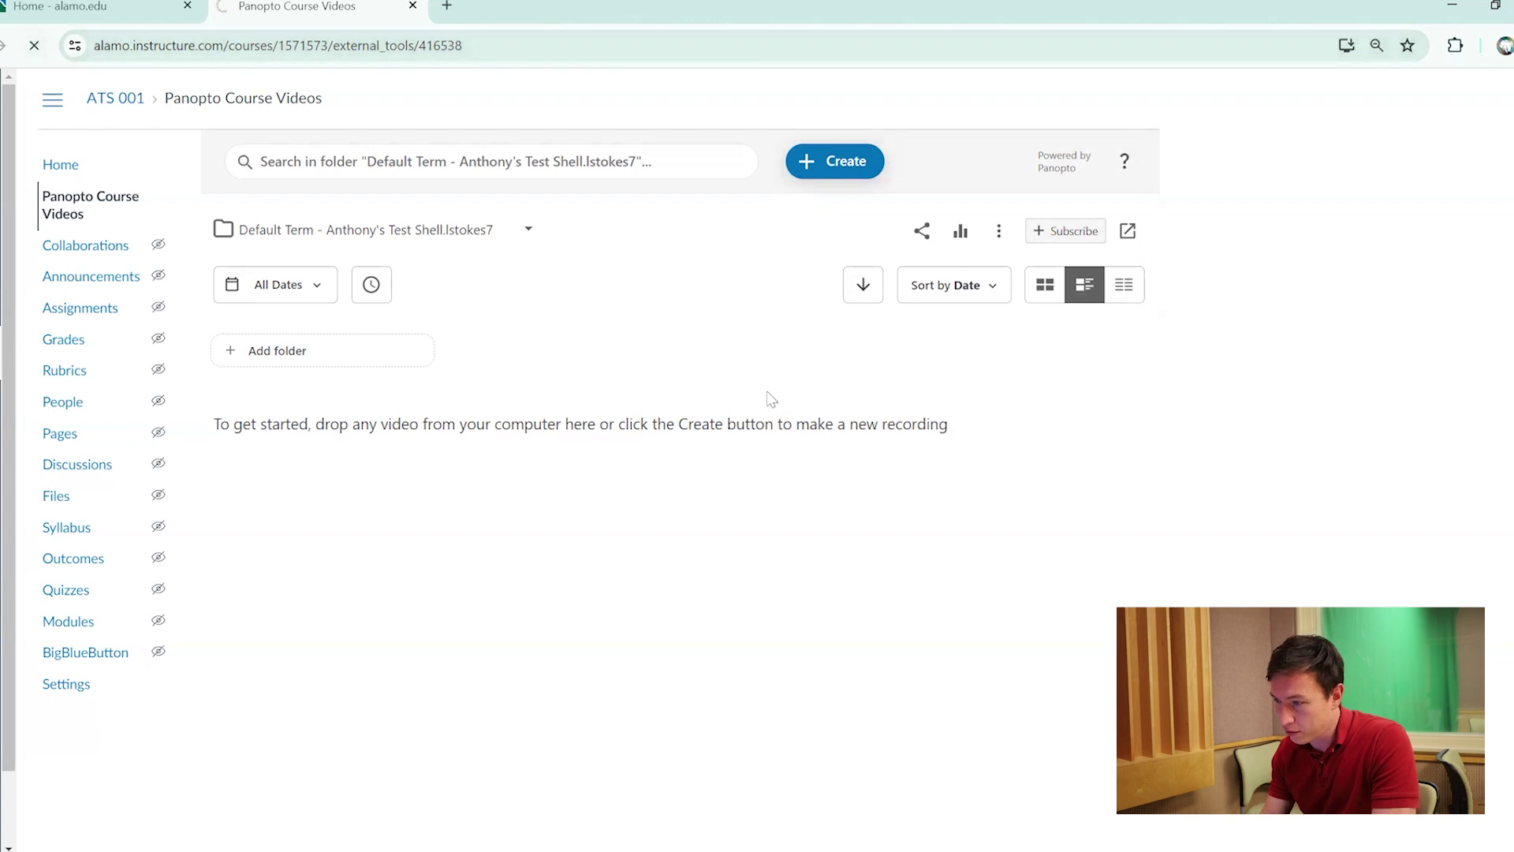